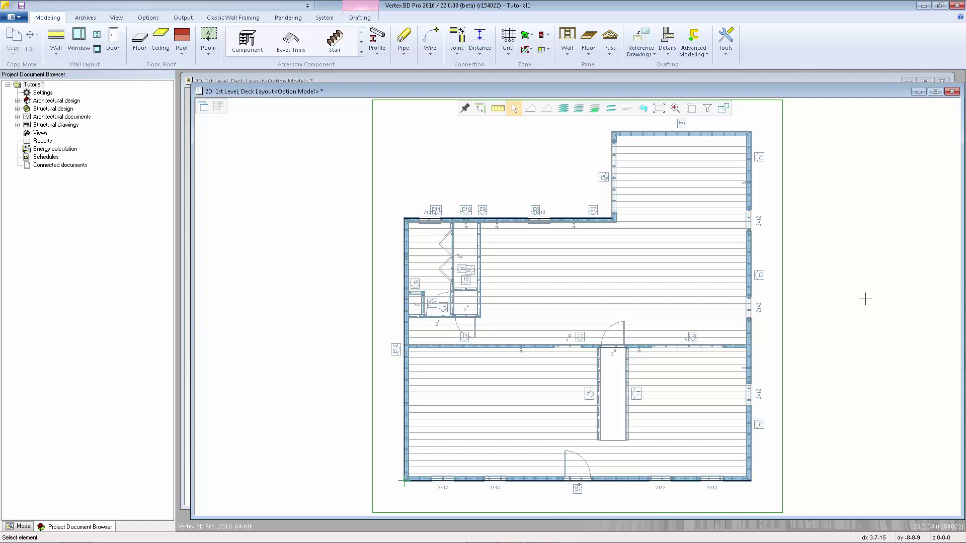
Confirm the selected floor plane's framing as 2x10 wood floor joists at 16 spacing
left_click(641, 273)
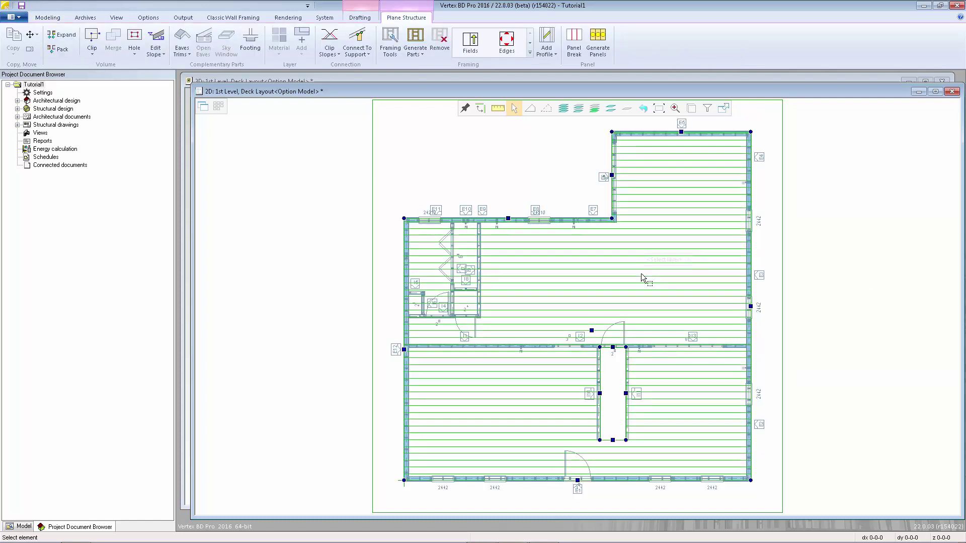
left_click(391, 42)
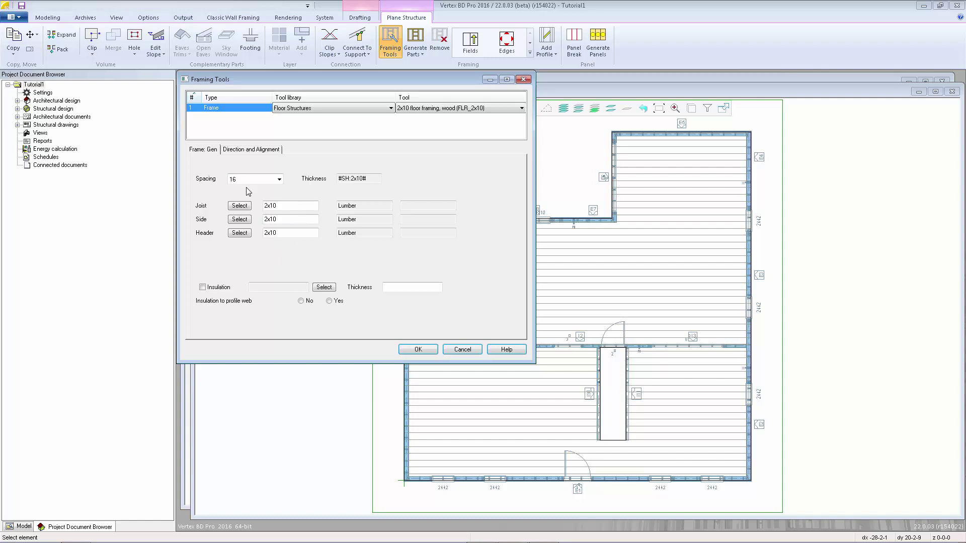
left_click(425, 350)
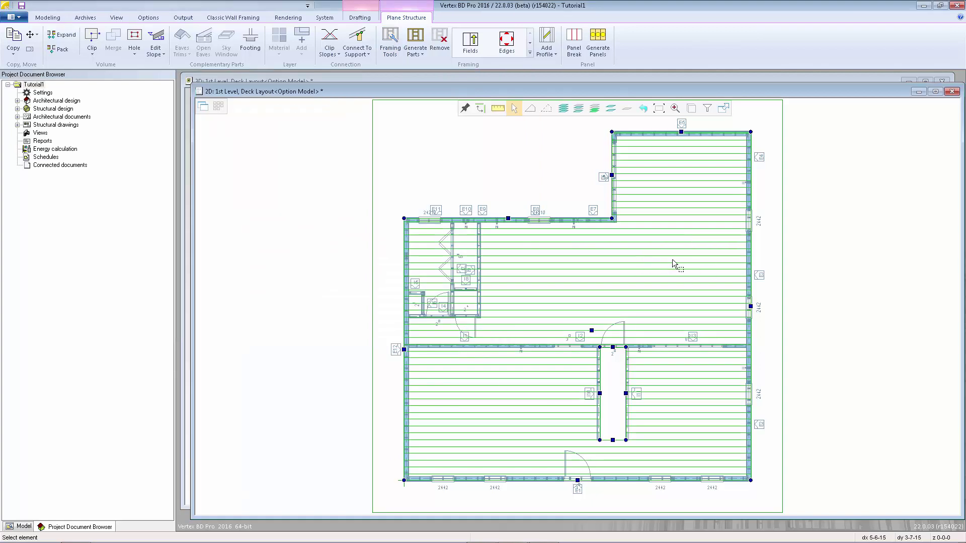
left_click(59, 36)
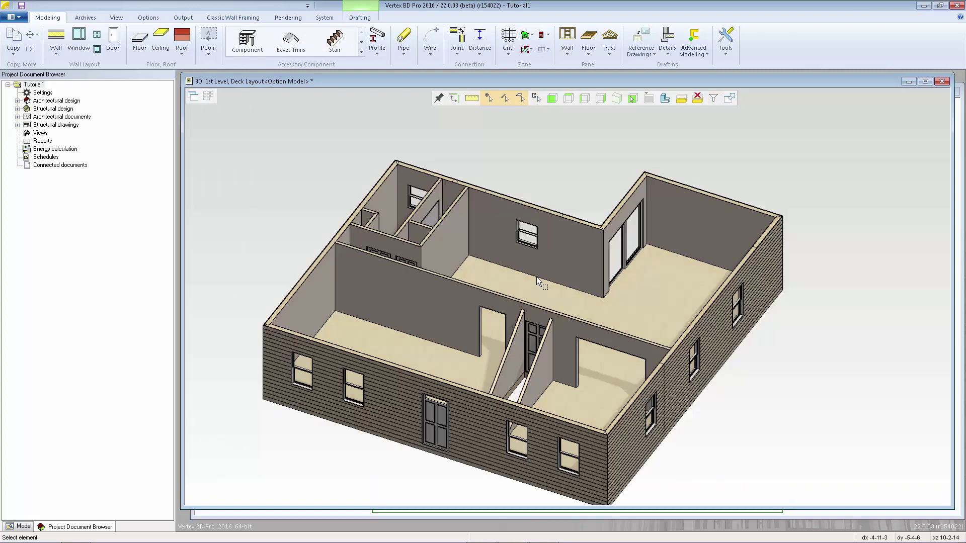
left_click(648, 297)
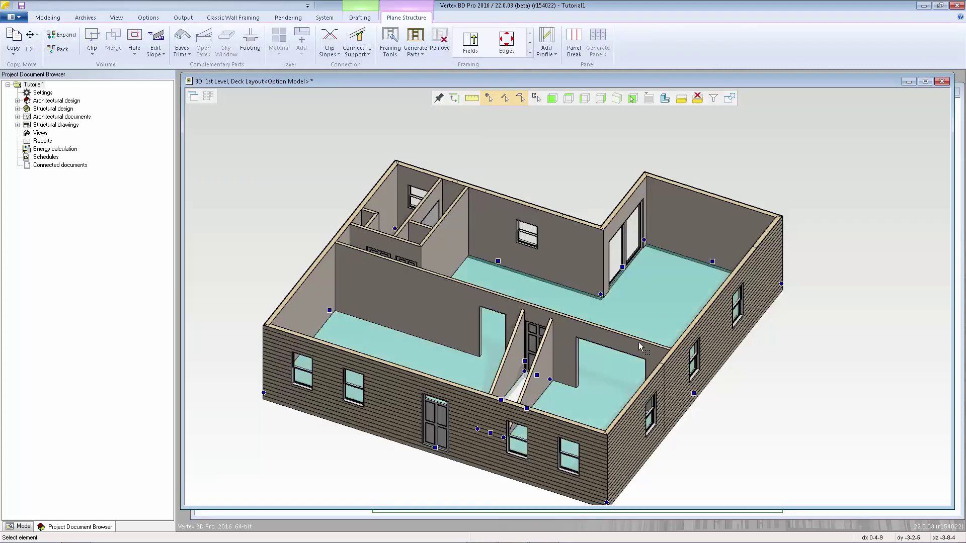
left_click(648, 300)
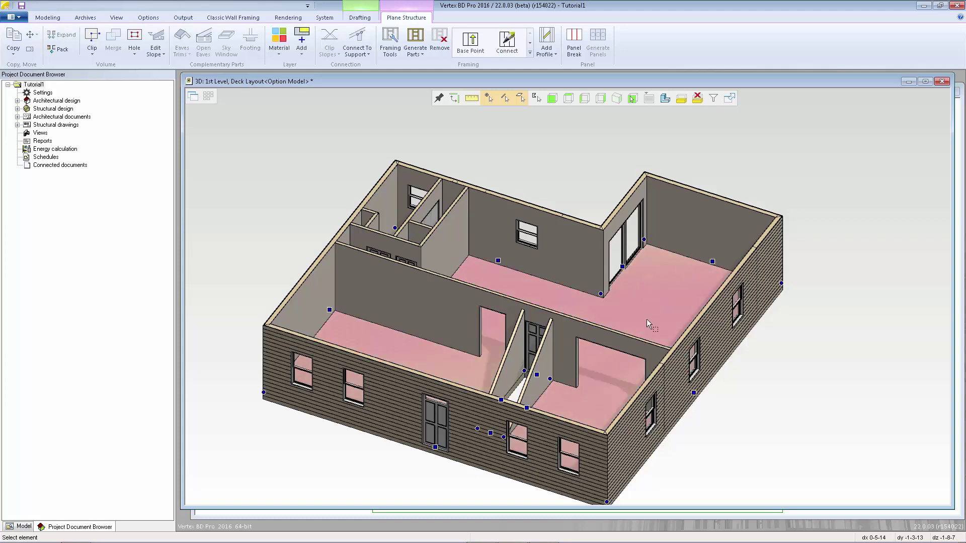
left_click(388, 43)
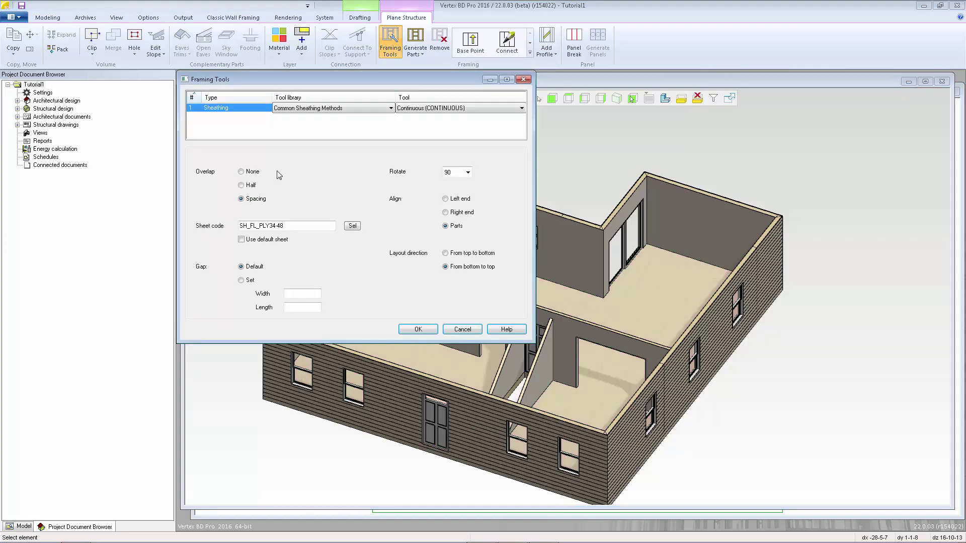
left_click(462, 329)
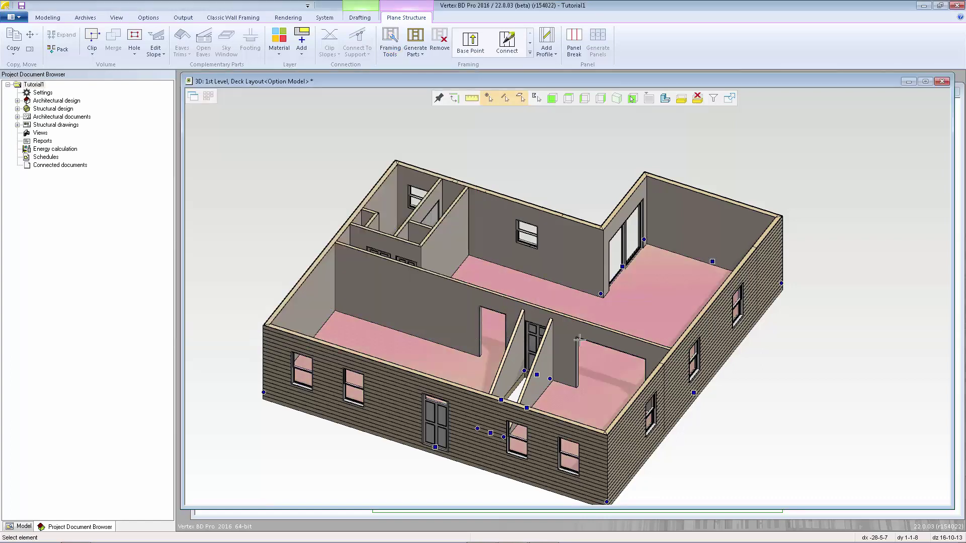
key("Escape")
key("ctrl+Tab")
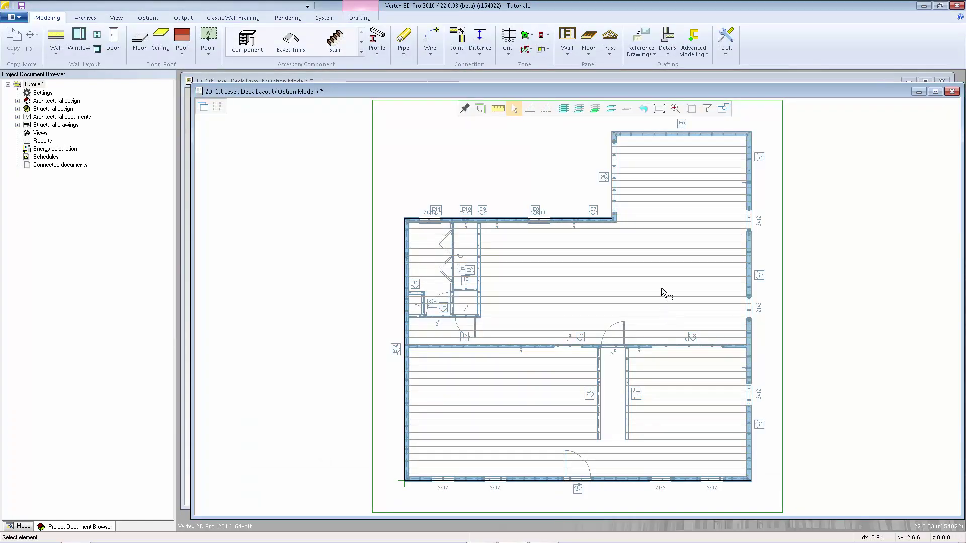
Generate the deck floor's joist, beam and sheathing parts across the layout
left_click(679, 262)
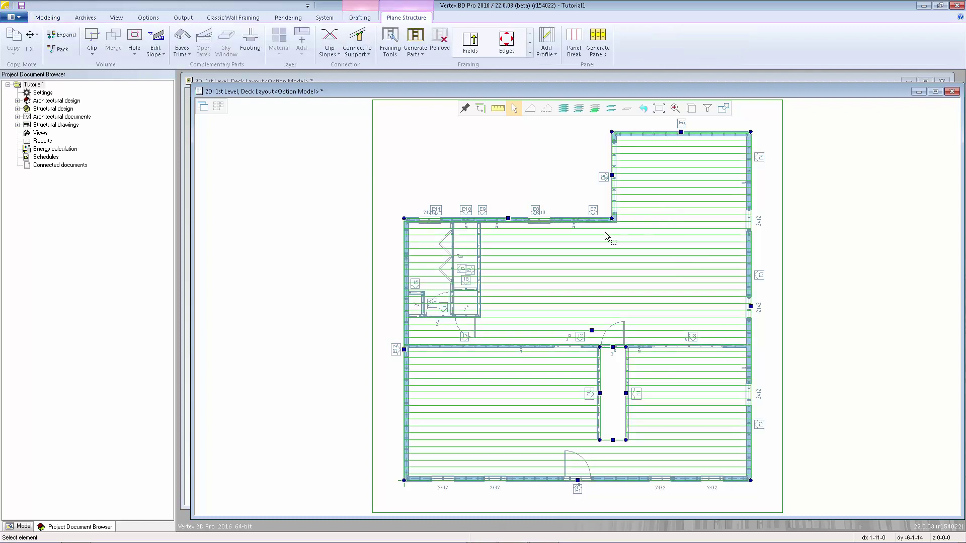
left_click(415, 43)
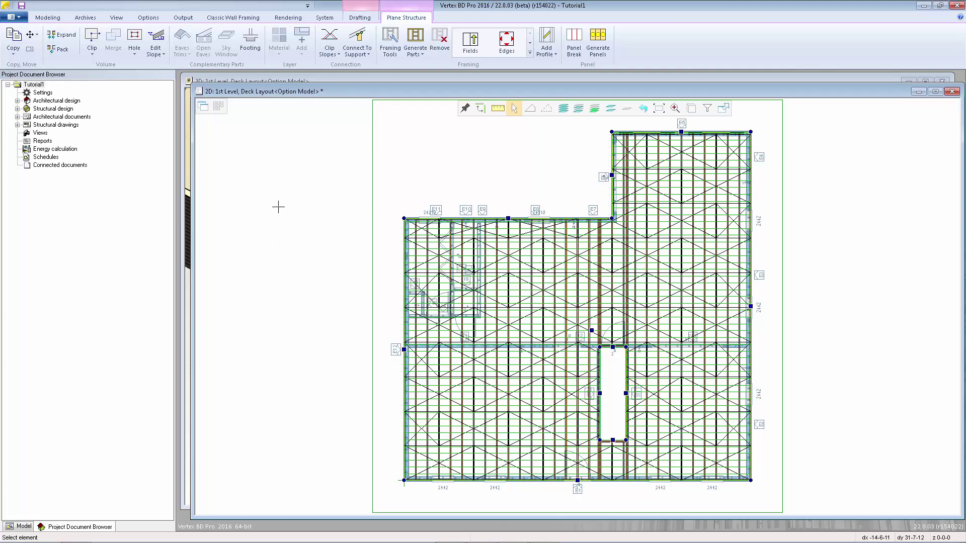
Hide the Sheathing SH_FL_PLY34 layer under Planar Structures > Floor in the Model tree
left_click(22, 527)
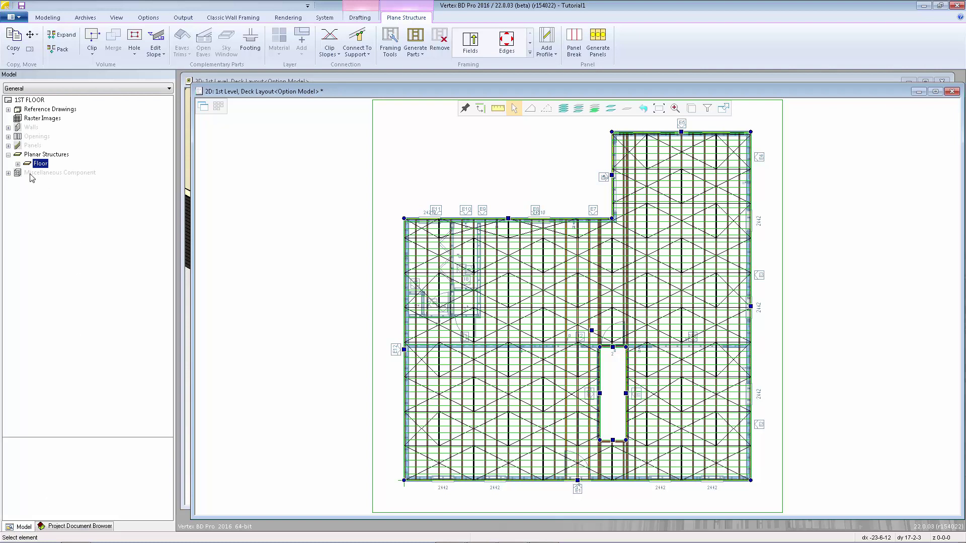
left_click(17, 164)
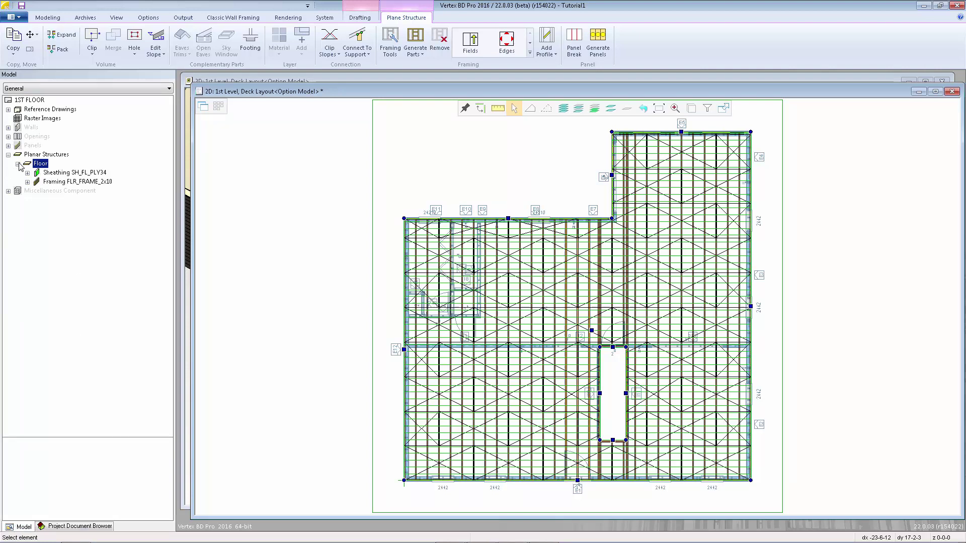
left_click(65, 176)
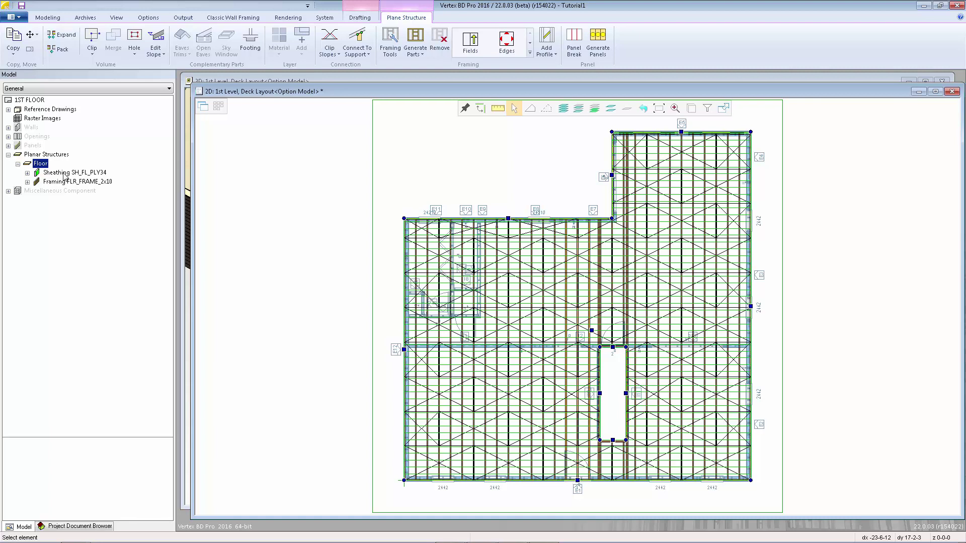
right_click(64, 176)
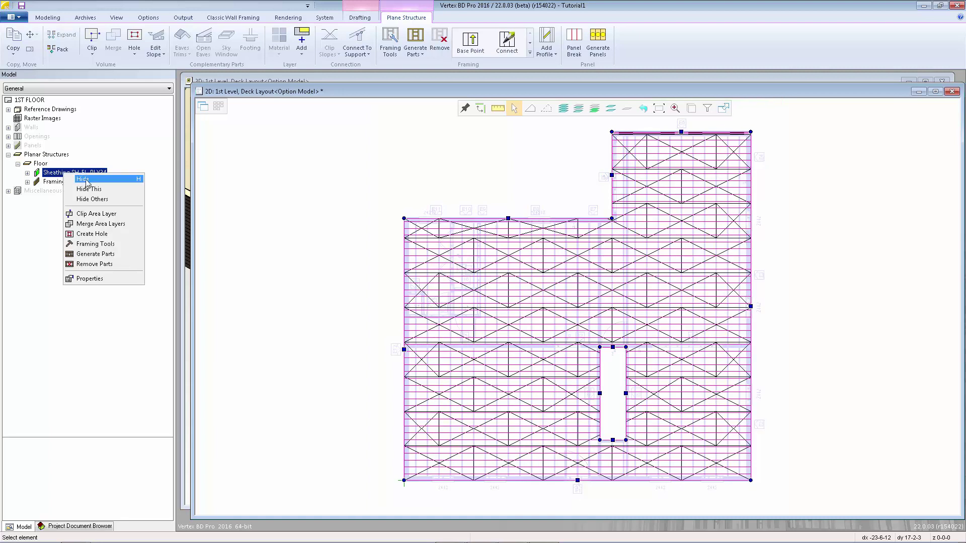
left_click(83, 180)
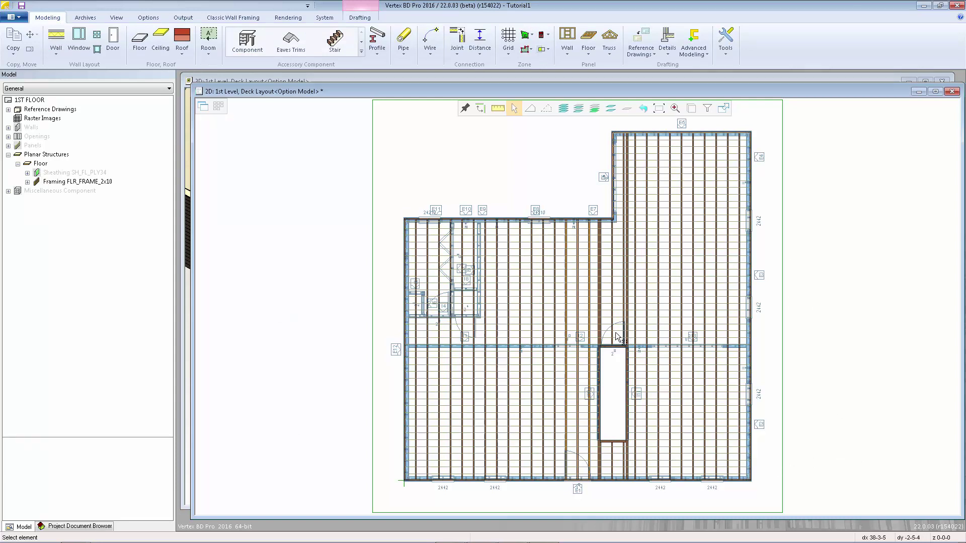
Edit the floor's fields and start moving the top-left field arrow from the floor corner
left_click(620, 314)
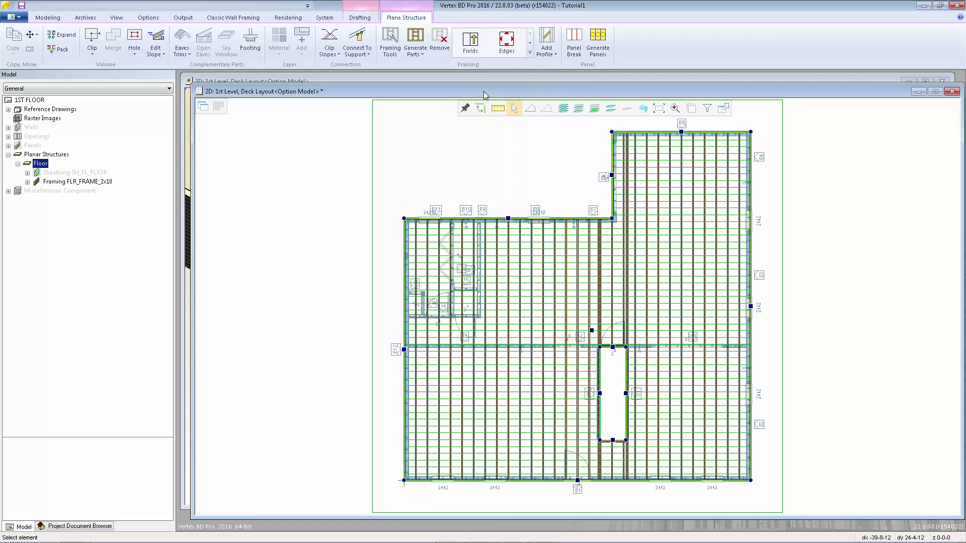
left_click(471, 44)
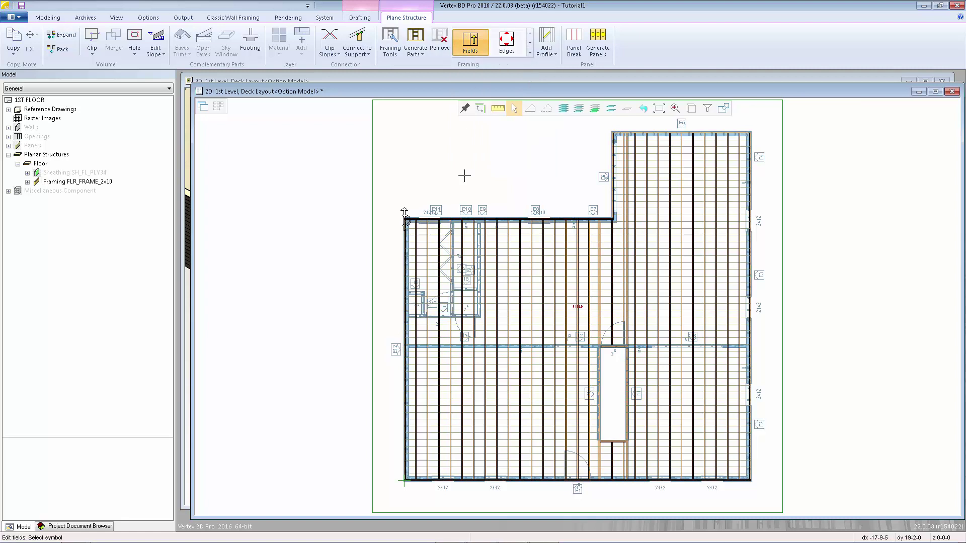
scroll(405, 224, "up", 5)
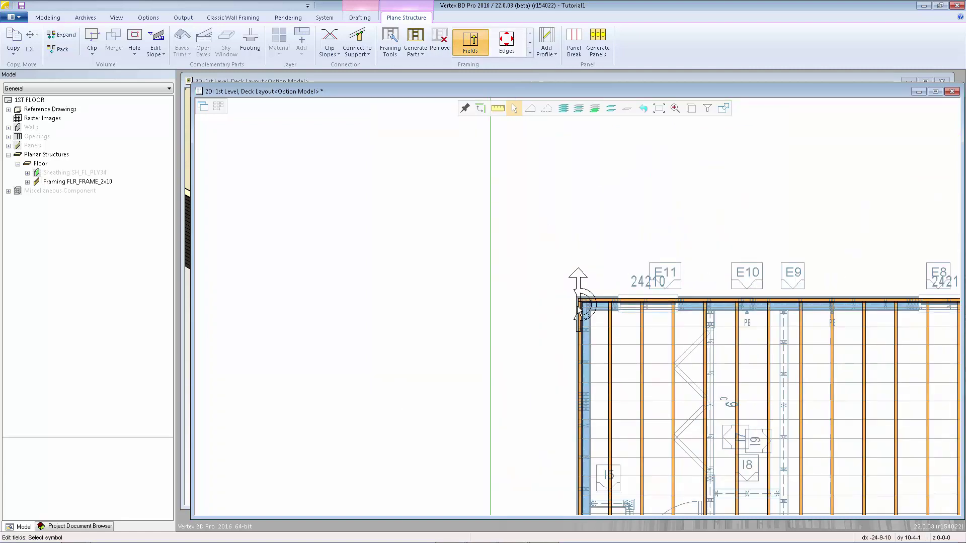
scroll(578, 311, "up", 1)
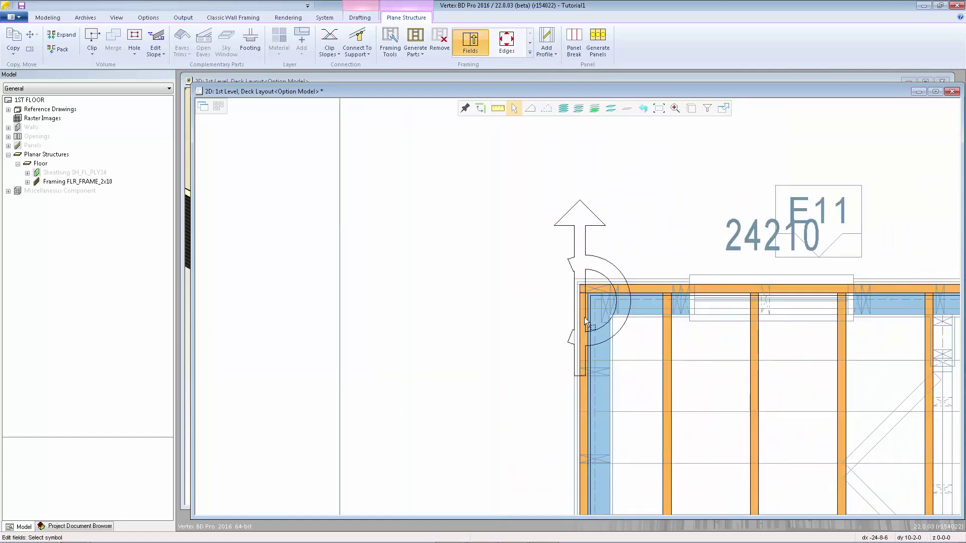
left_click(603, 265)
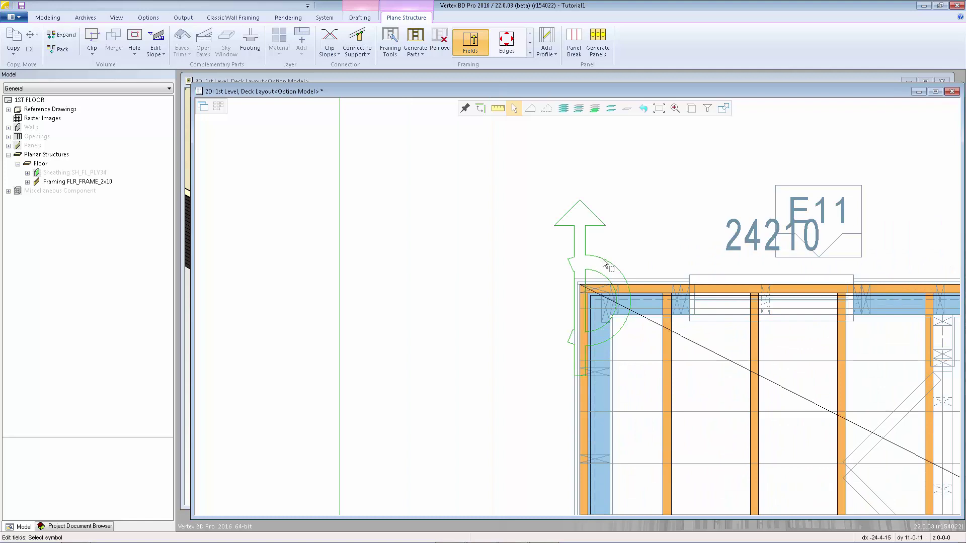
left_click(579, 284)
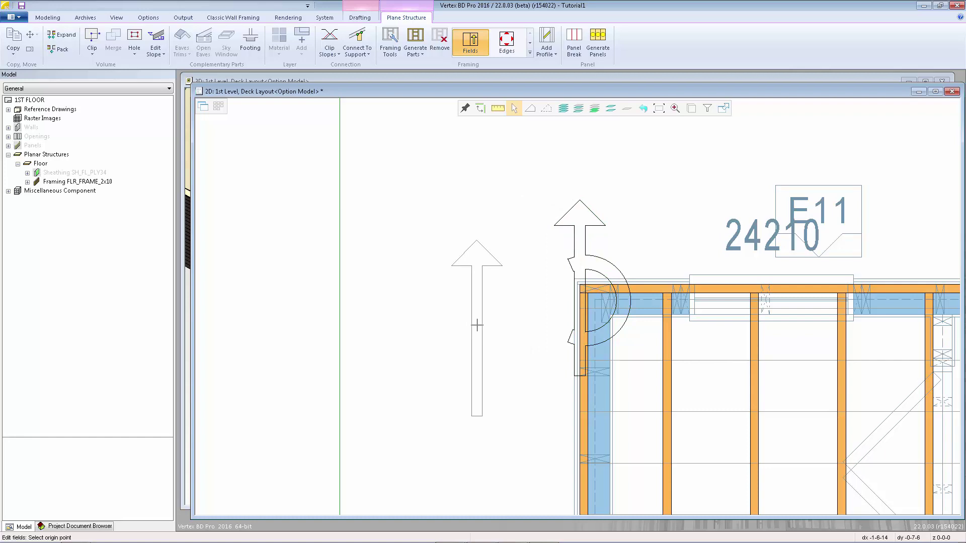
scroll(476, 325, "down", 1)
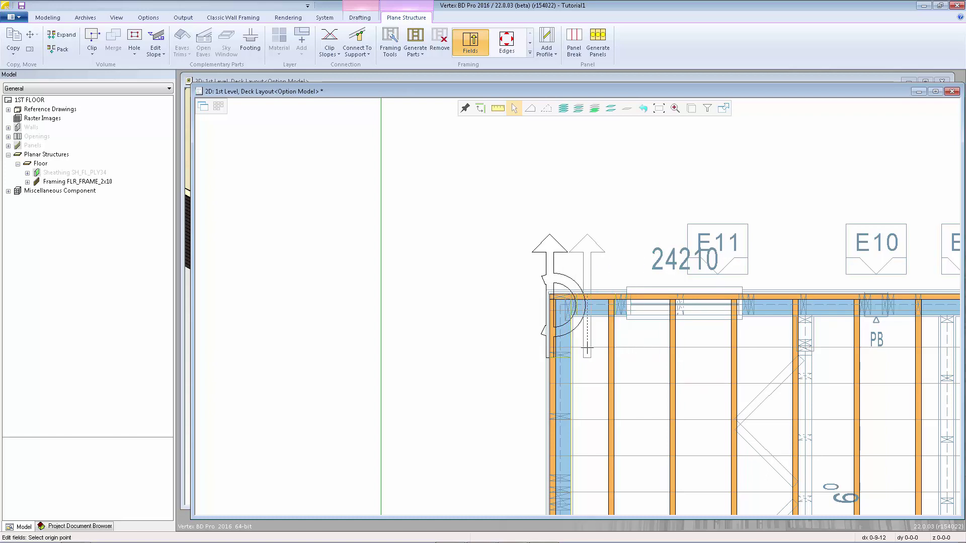
Apply the 6 distance offset to the field arrow and regenerate the floor parts
type("6")
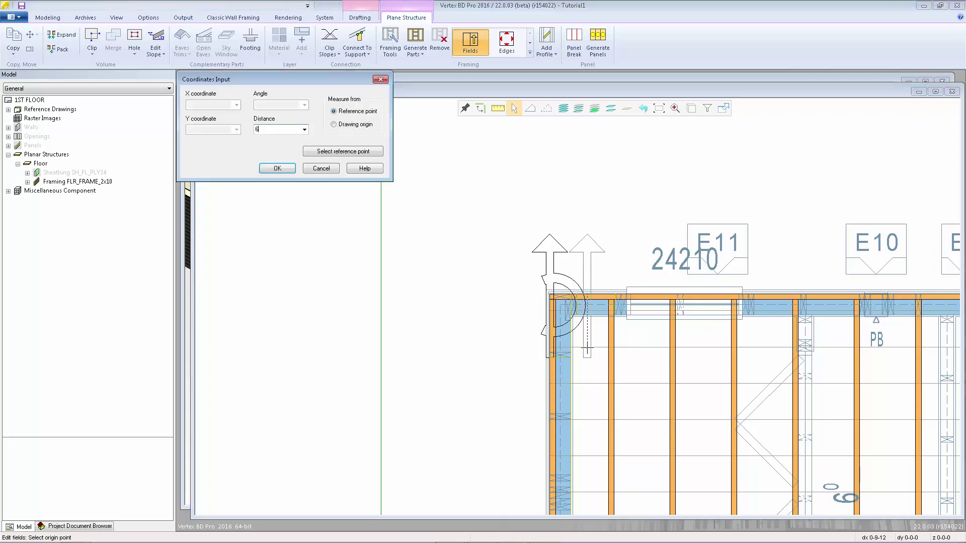
key("Return")
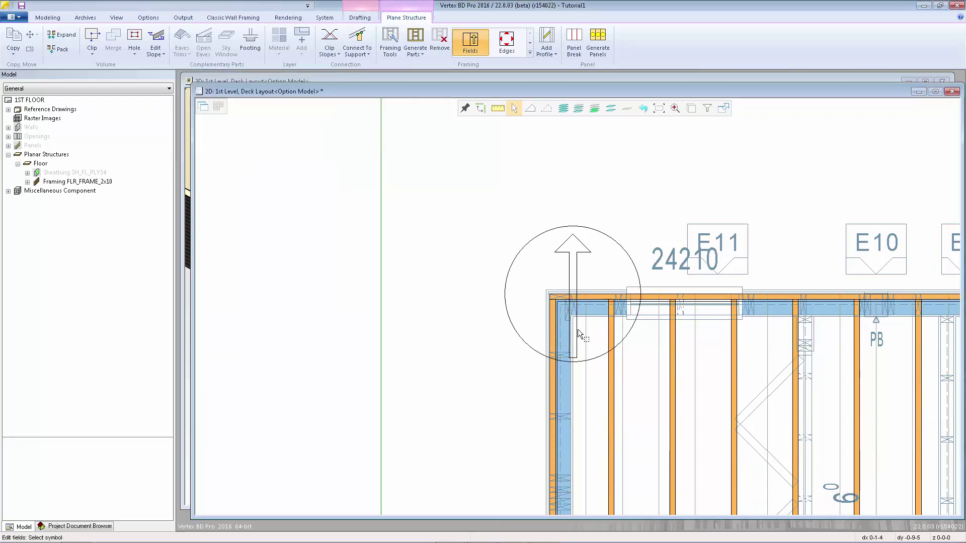
right_click(596, 278)
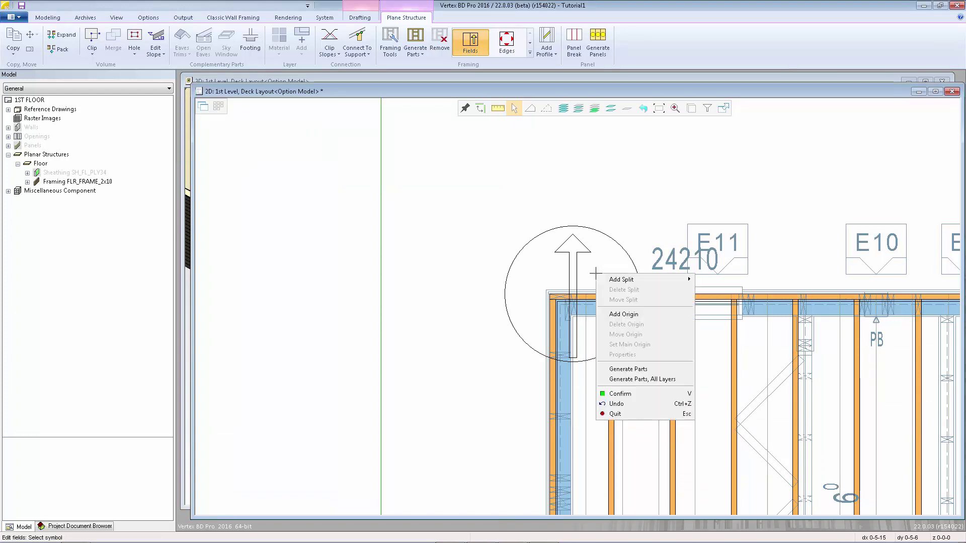
left_click(669, 369)
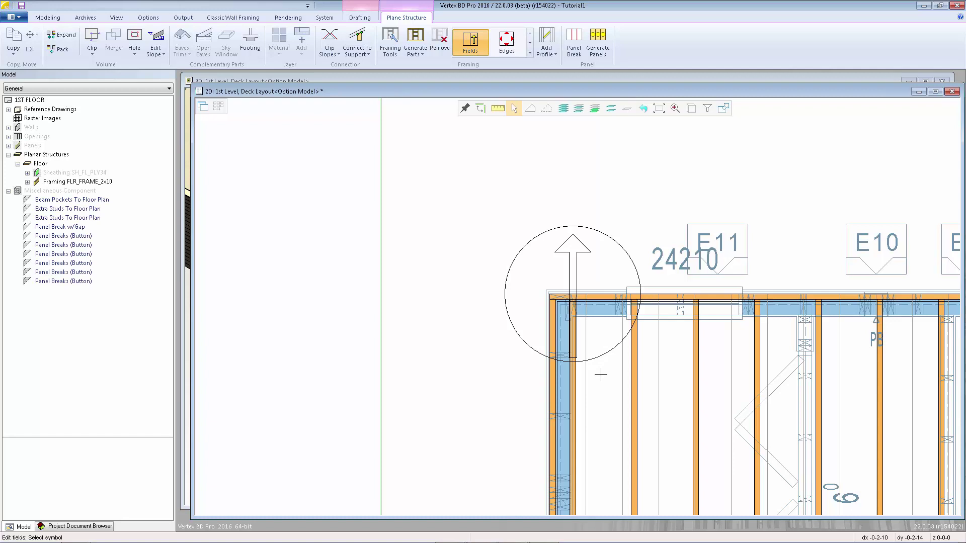
Set the field direction to Horizontal with its origin on the left stud wall, and regenerate the joists
left_click(606, 358)
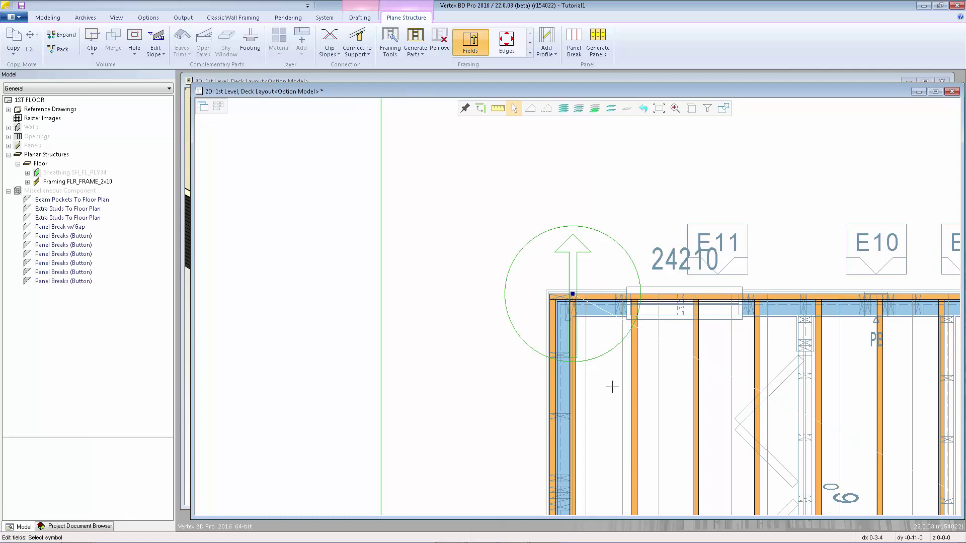
left_click(572, 294)
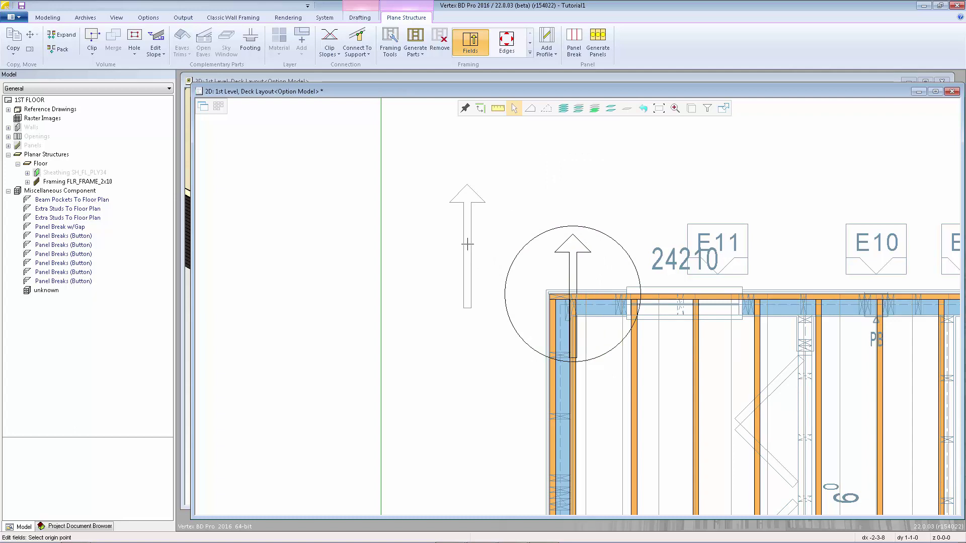
key("space")
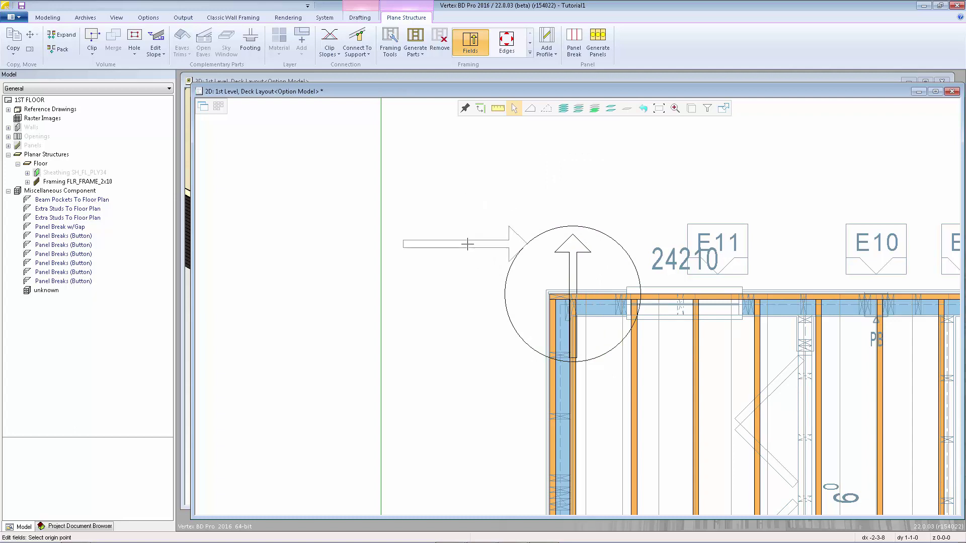
key("space")
key("space")
key("space")
key("space")
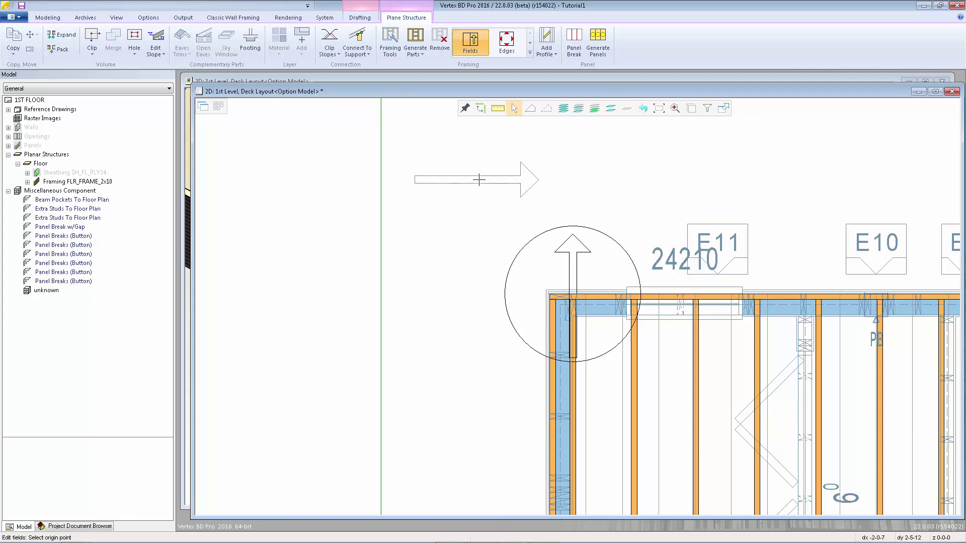
right_click(478, 179)
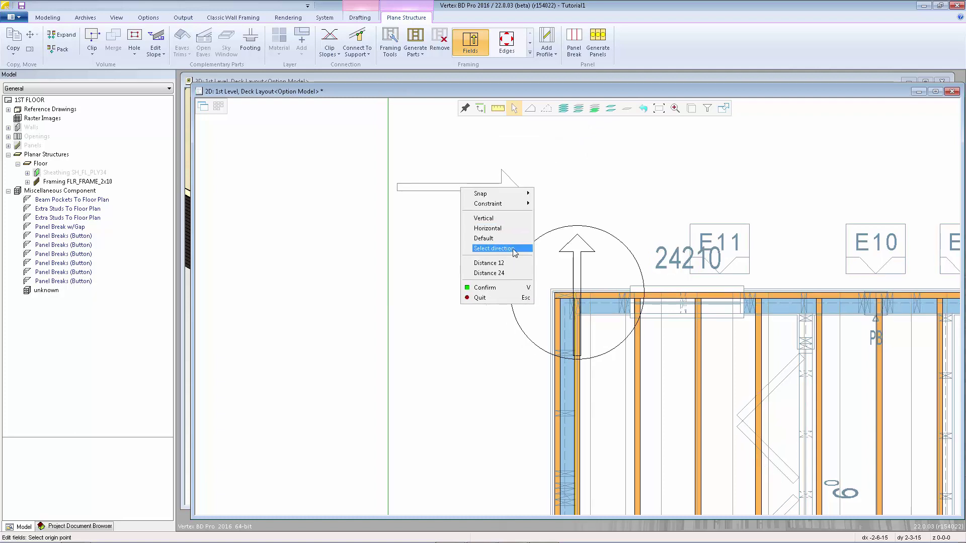
left_click(498, 229)
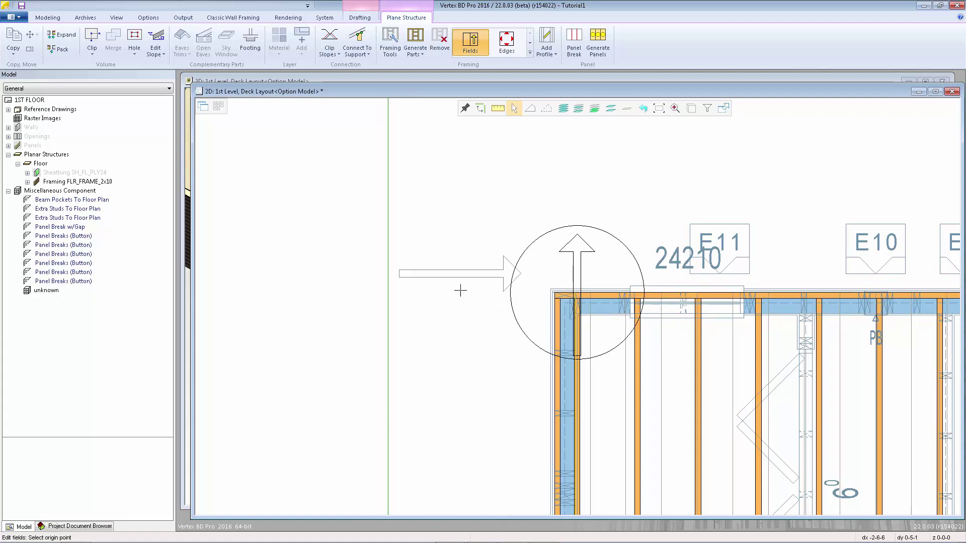
left_click(565, 414)
right_click(604, 390)
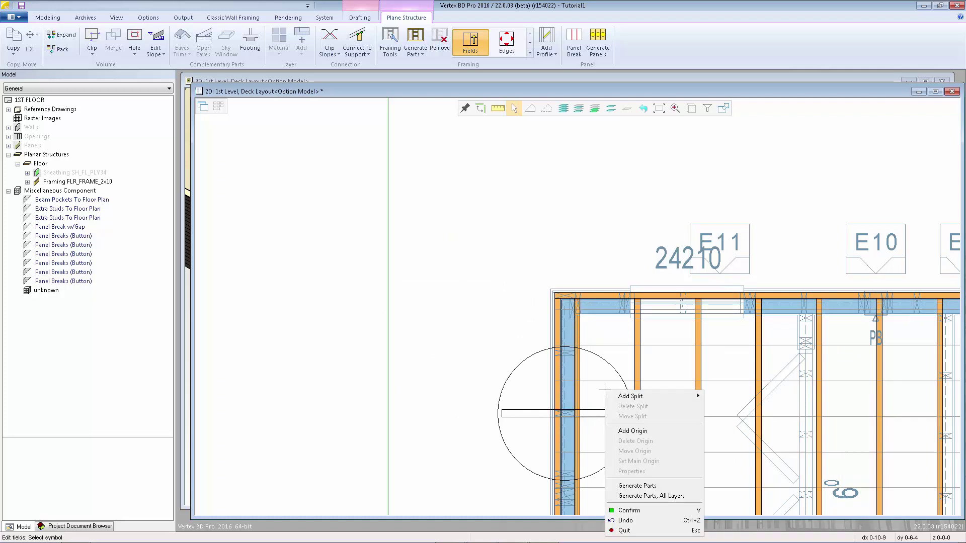
left_click(636, 486)
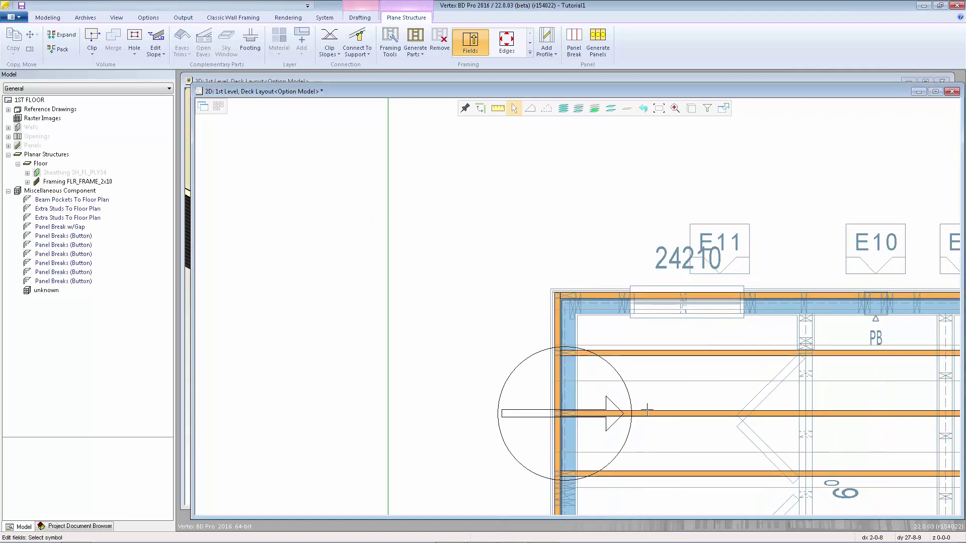
scroll(646, 410, "down", 5)
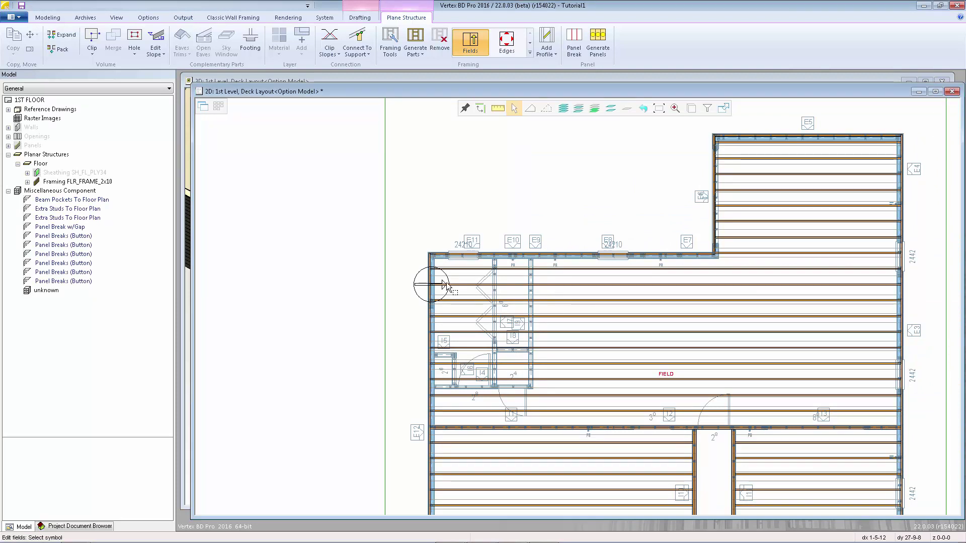
Move the field origin to the framing's top-left corner, regenerate vertical joists, and end field editing
scroll(446, 284, "up", 5)
left_click(521, 313)
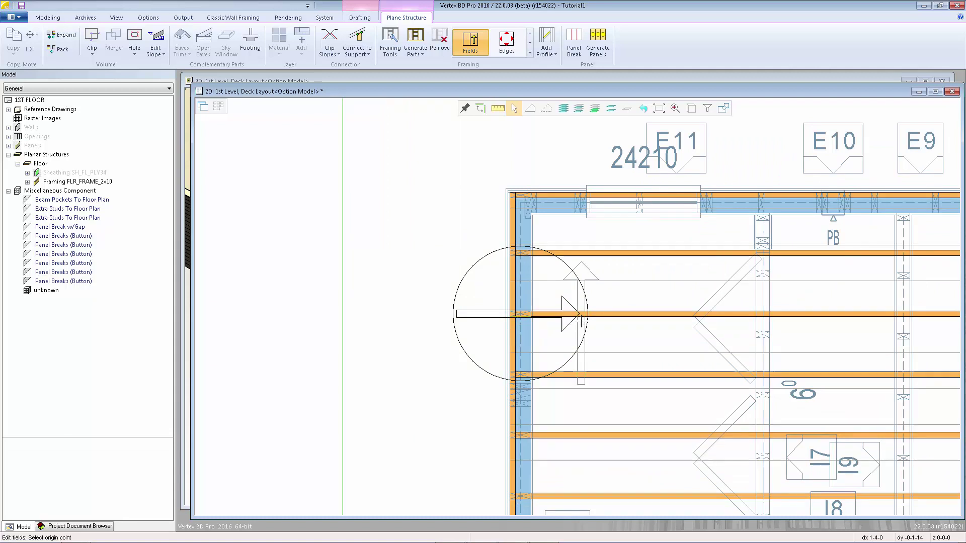
scroll(578, 251, "down", 2)
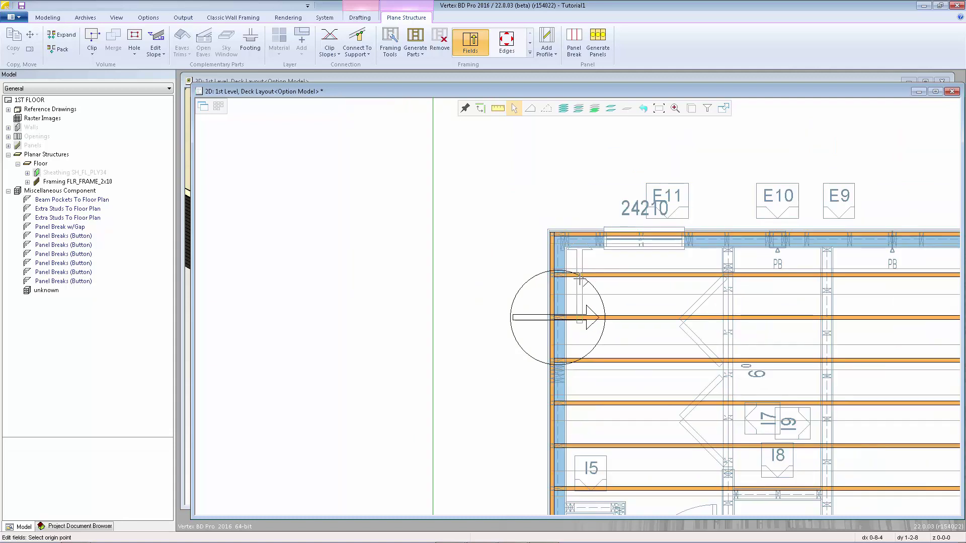
scroll(580, 278, "up", 2)
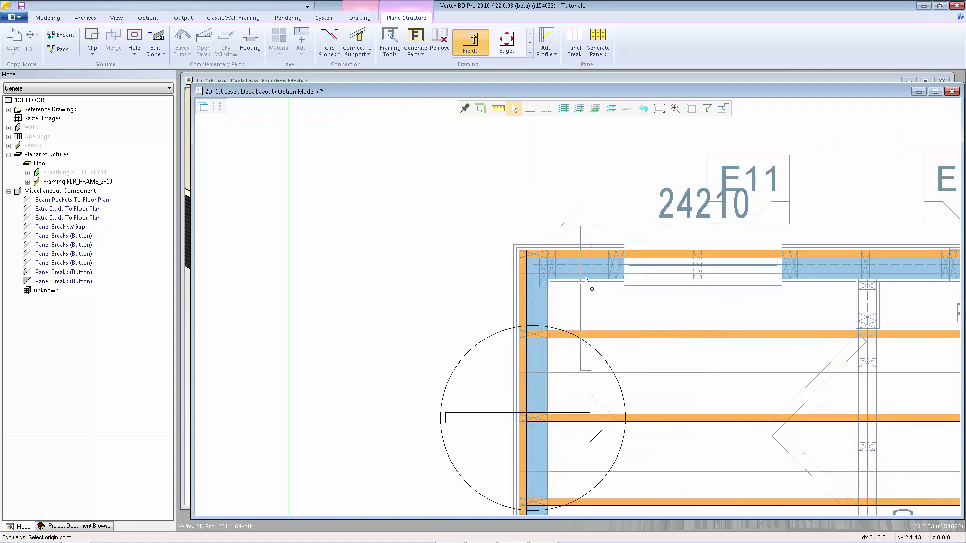
scroll(581, 277, "up", 2)
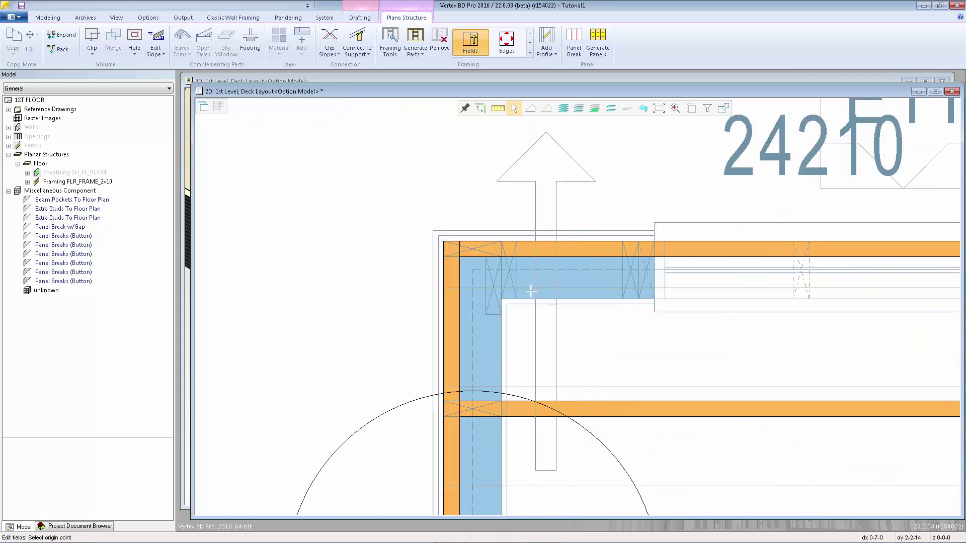
left_click(445, 243)
right_click(527, 279)
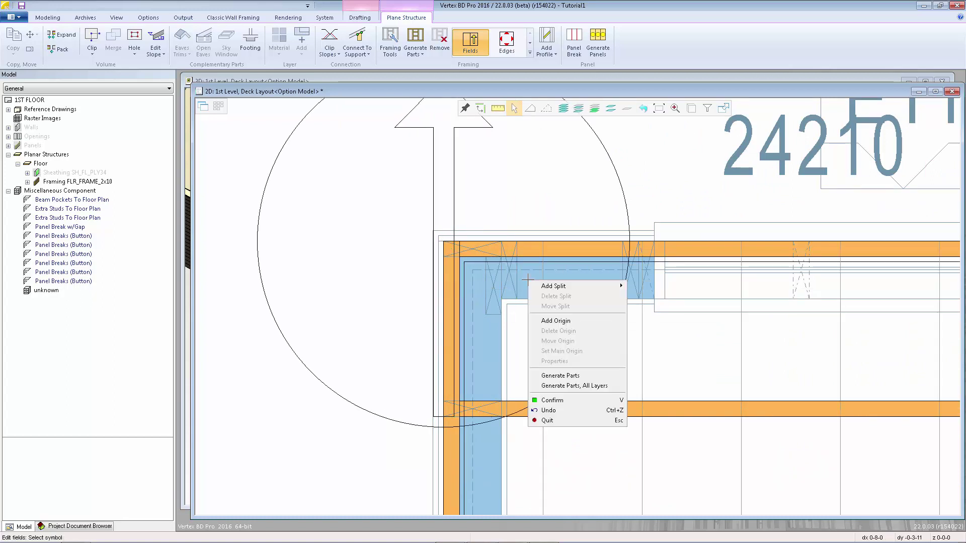
left_click(558, 376)
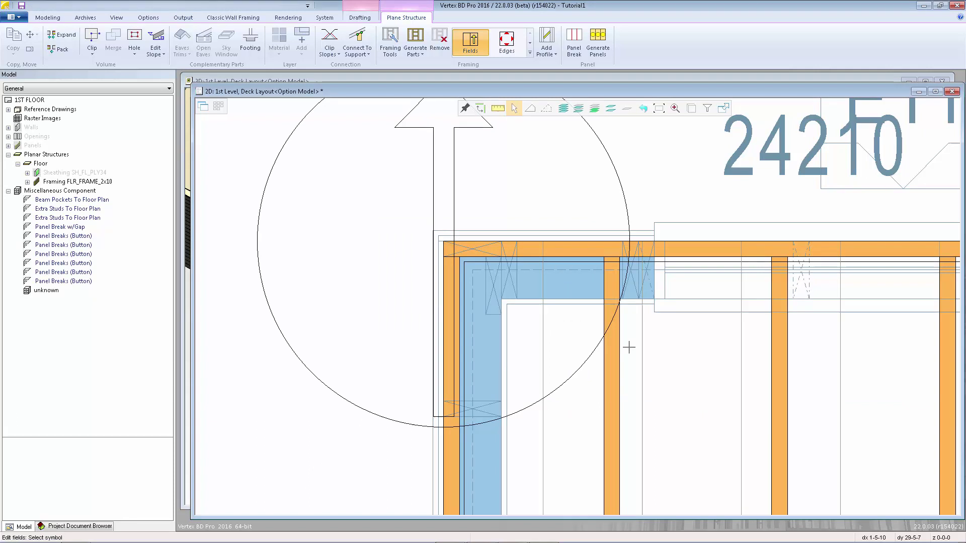
scroll(560, 292, "down", 4)
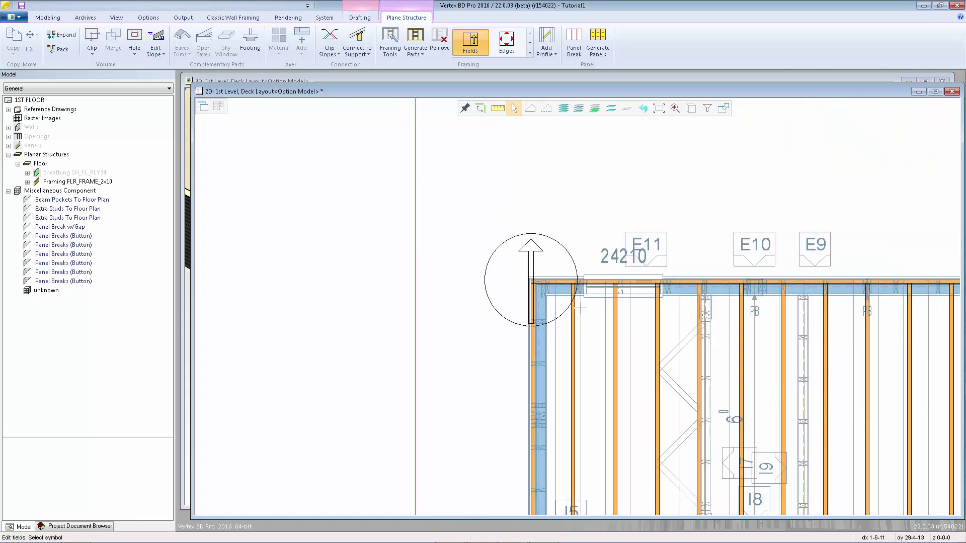
left_click(768, 428)
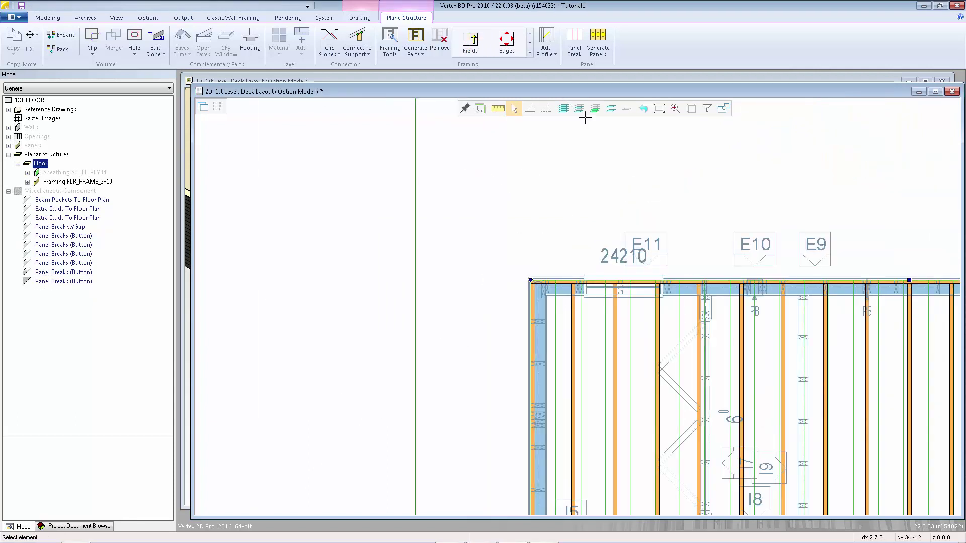
Display the floor's framing edge markers and select the top wall's edge marker
left_click(507, 49)
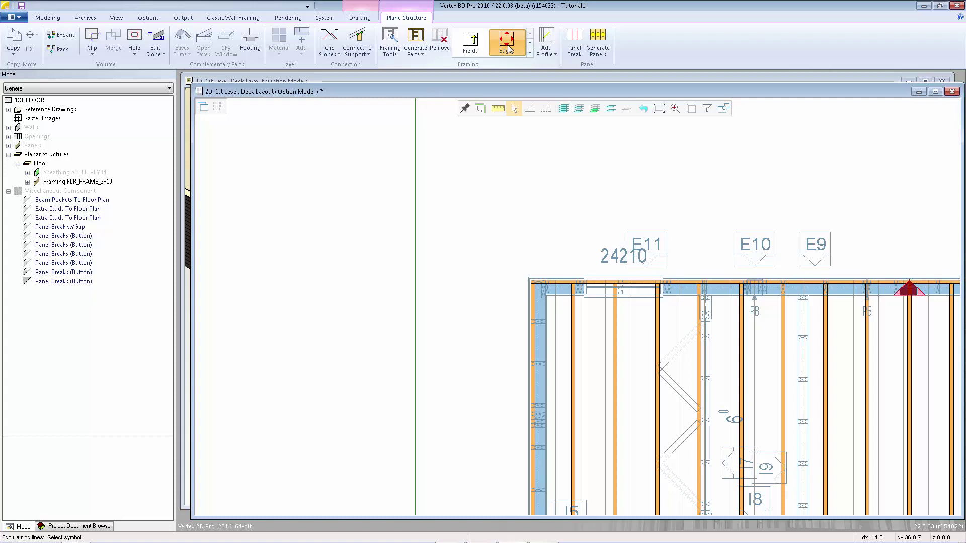
scroll(628, 325, "down", 4)
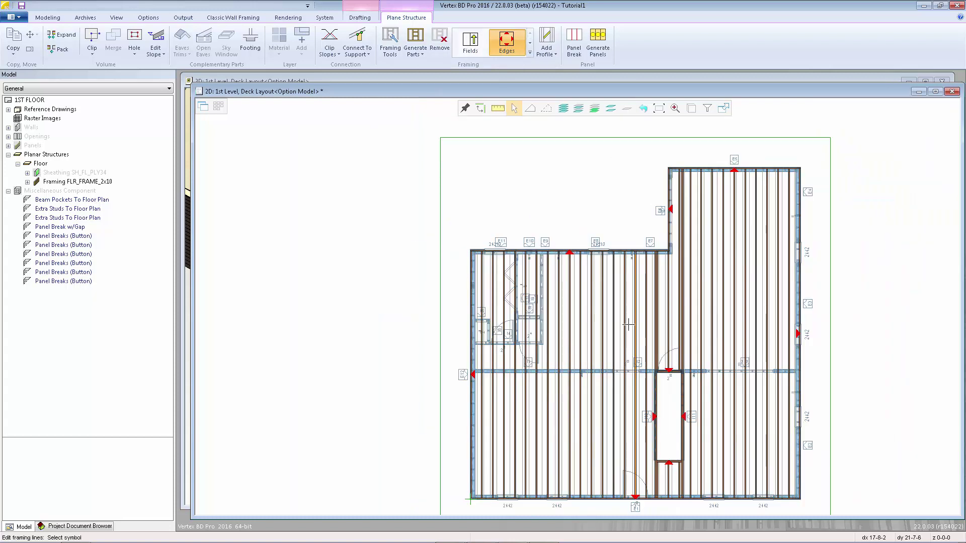
scroll(628, 325, "up", 1)
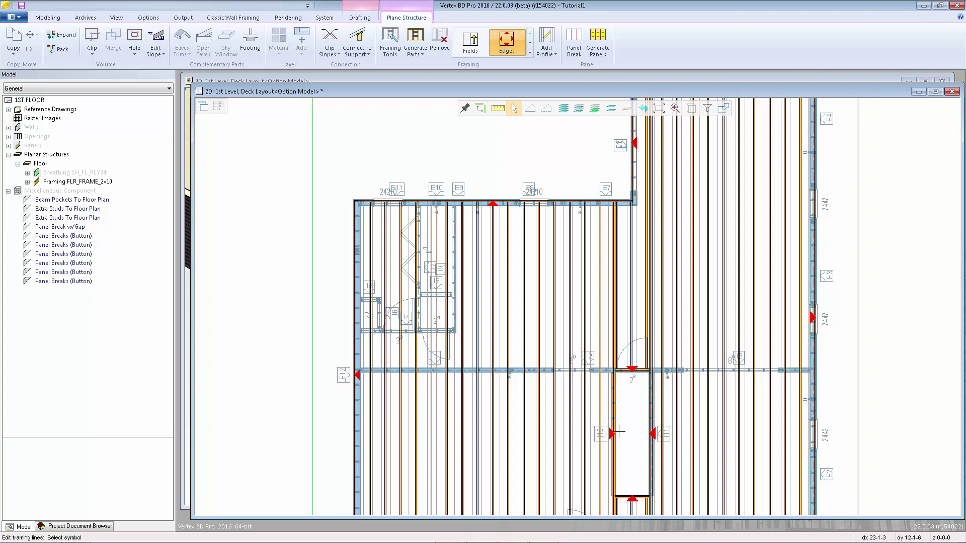
left_click(492, 204)
right_click(495, 206)
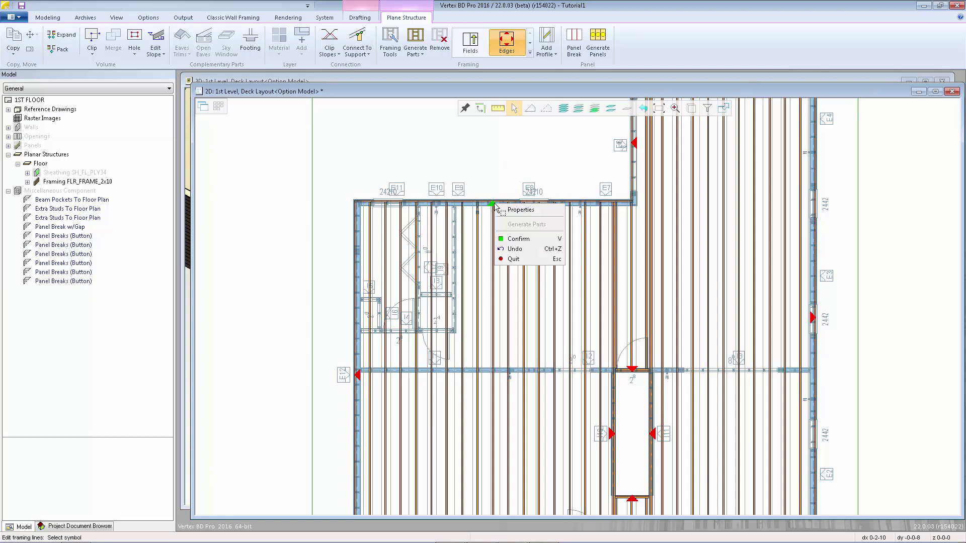
Assign the user-defined Header Double (HEADER2) framing detail to the top wall edge
left_click(533, 211)
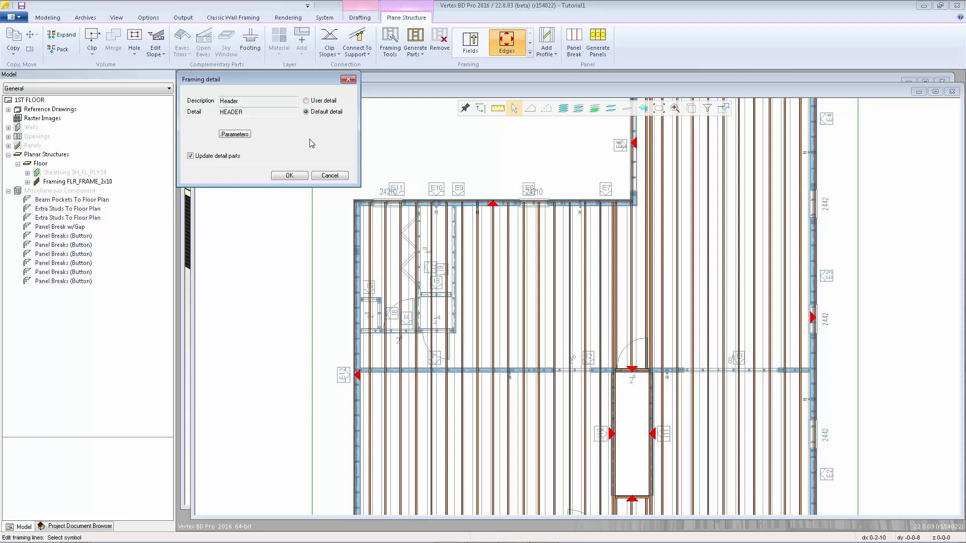
left_click(320, 102)
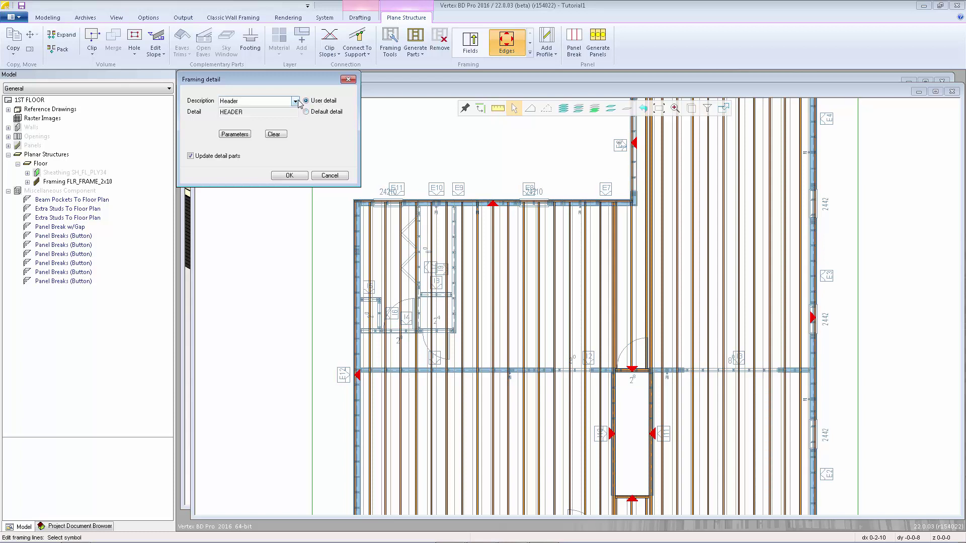
left_click(298, 103)
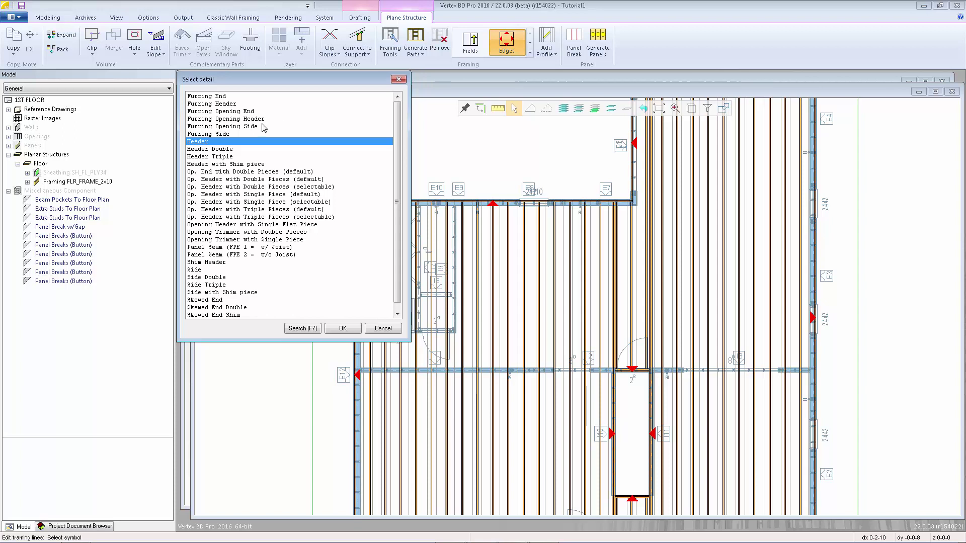
double_click(206, 148)
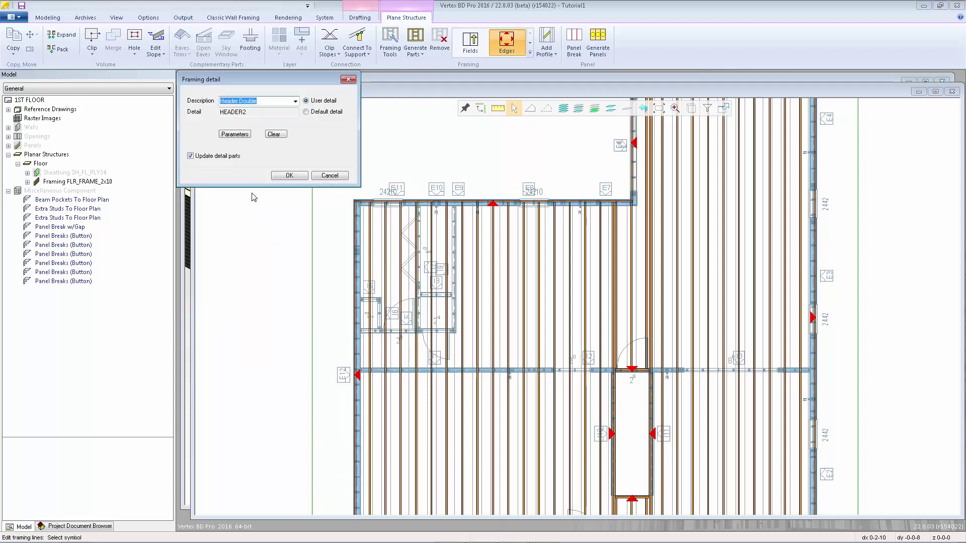
left_click(288, 175)
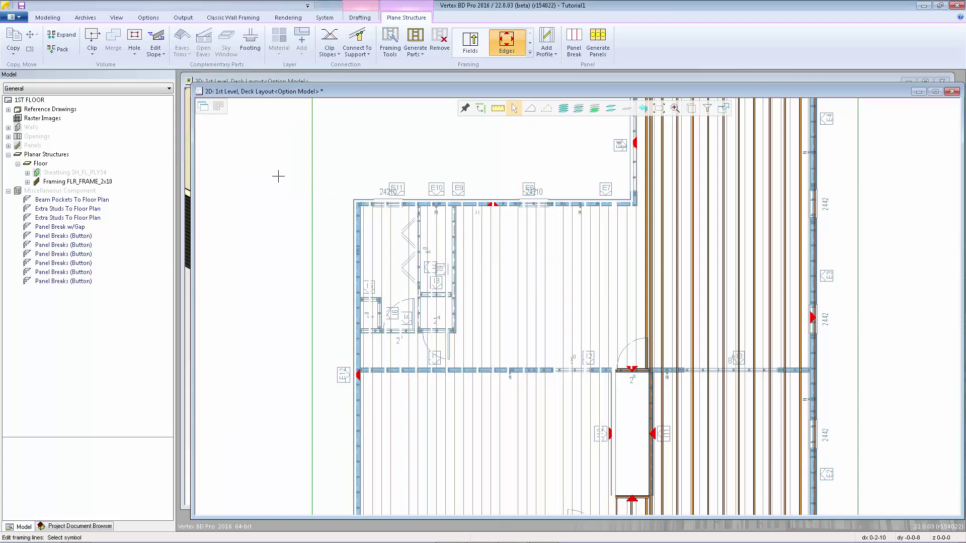
scroll(577, 305, "up", 2)
scroll(578, 305, "up", 2)
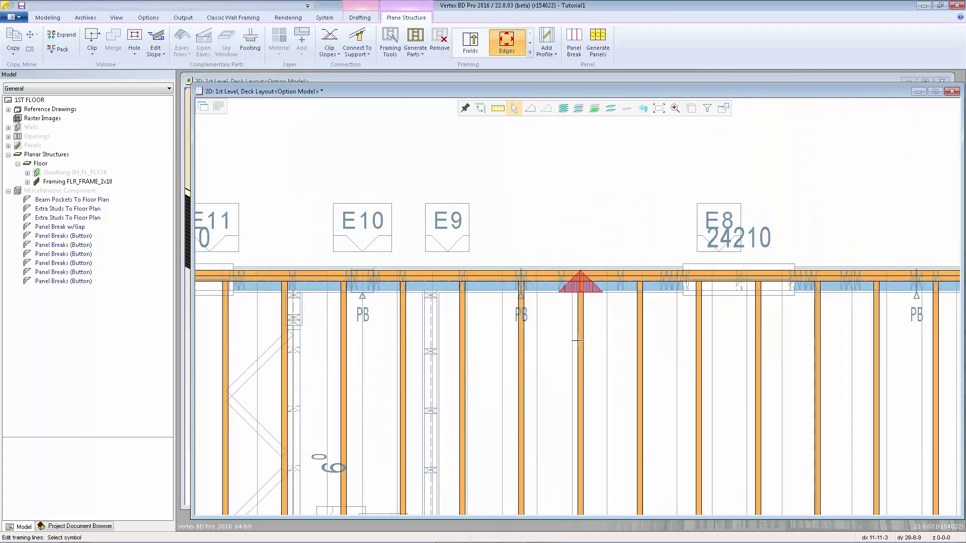
scroll(578, 305, "down", 4)
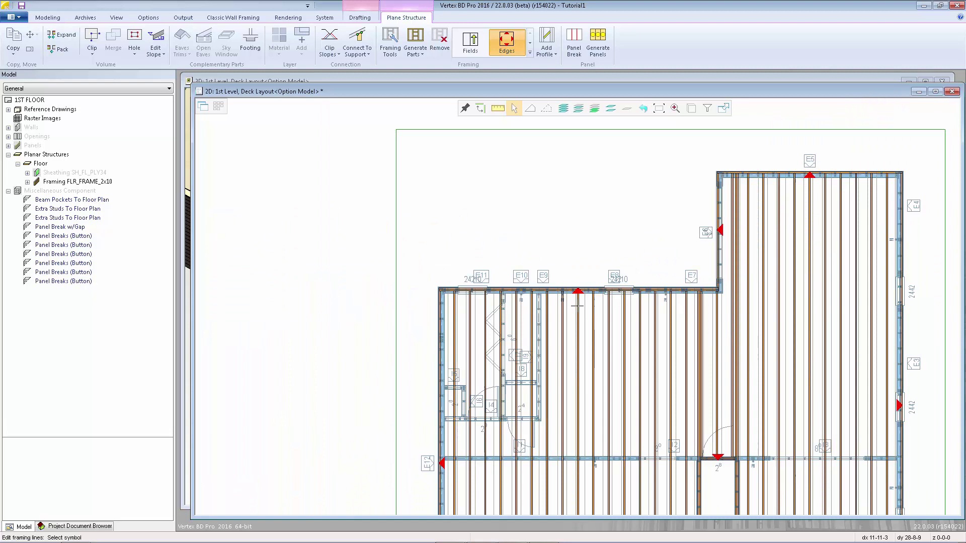
End edge editing, switch to framing Lines editing, and bring up the Add support line option
key("Escape")
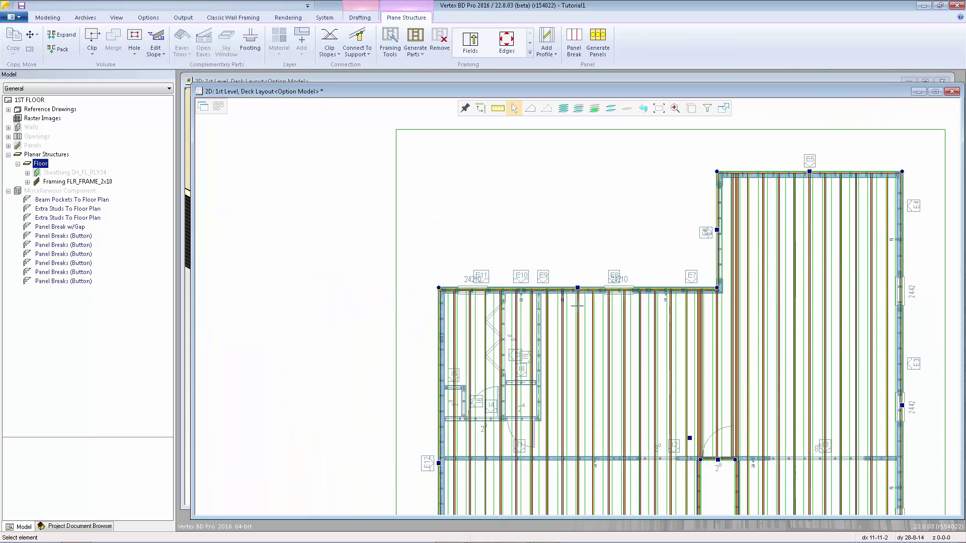
left_click(530, 52)
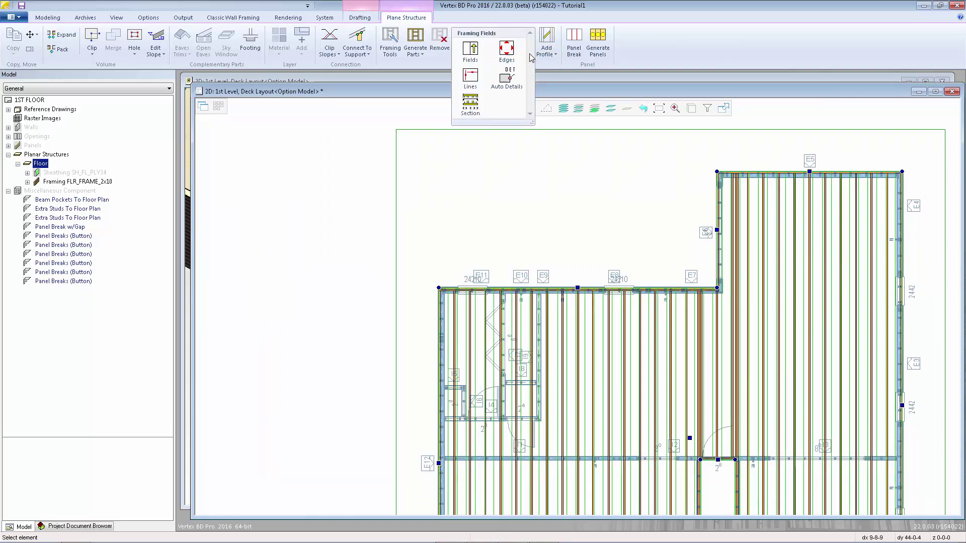
left_click(472, 81)
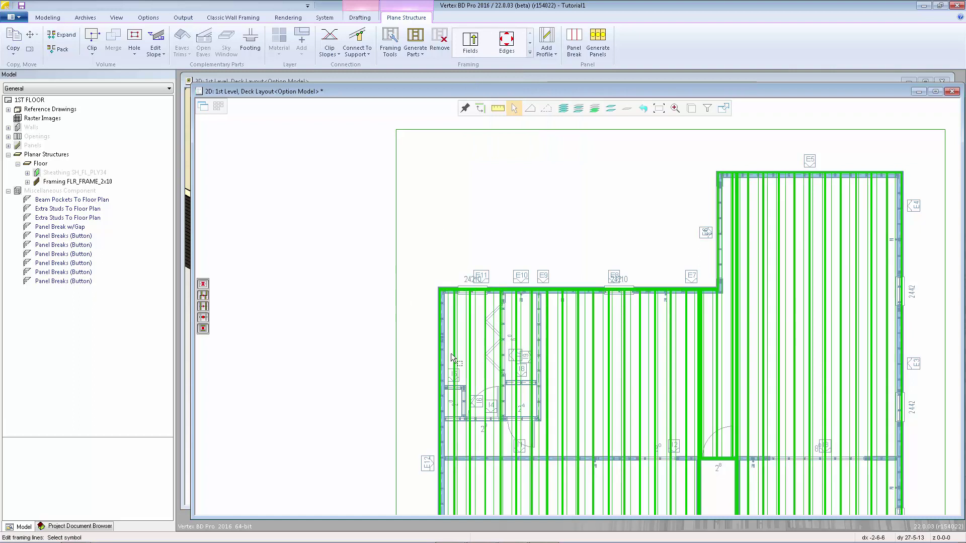
right_click(591, 358)
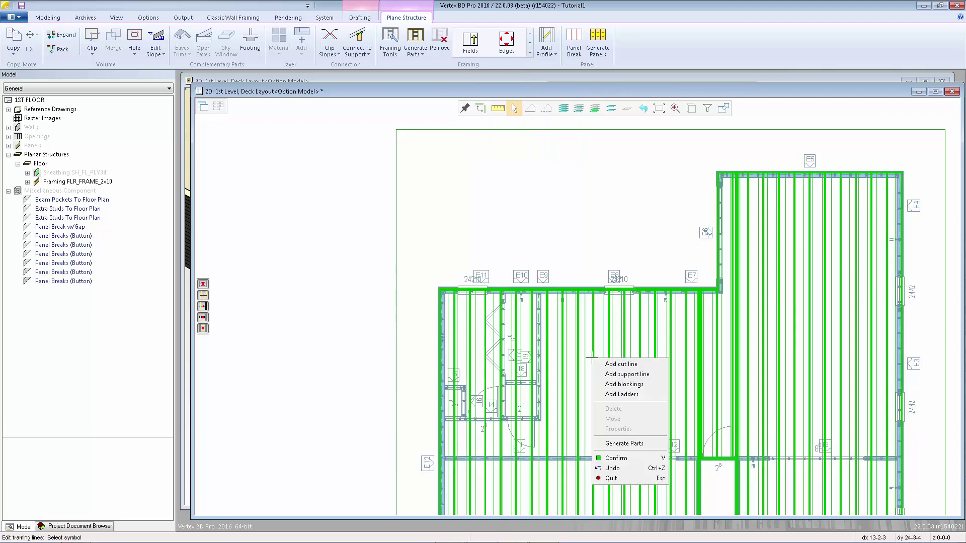
Draw a support line from the beam joint near E12 to the far wall's edge
left_click(648, 379)
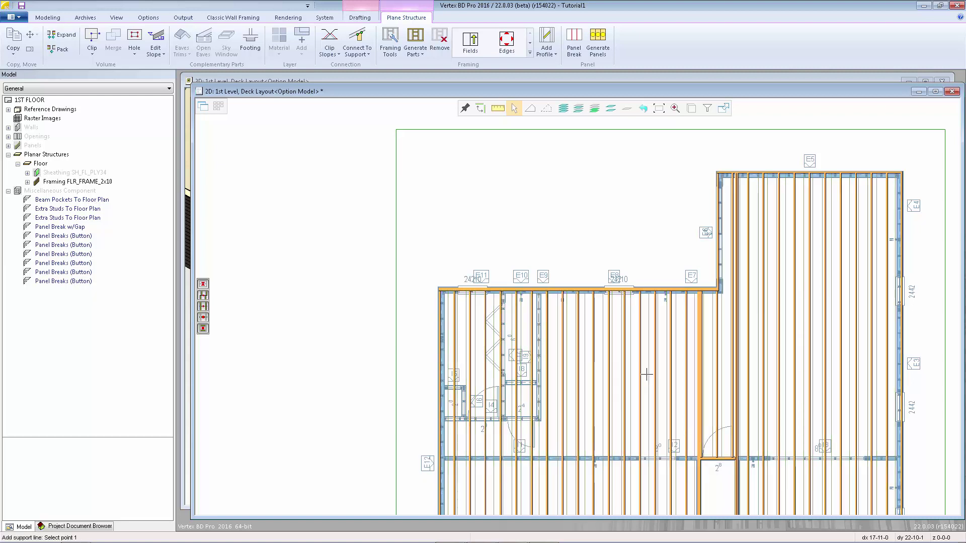
scroll(574, 302, "up", 3)
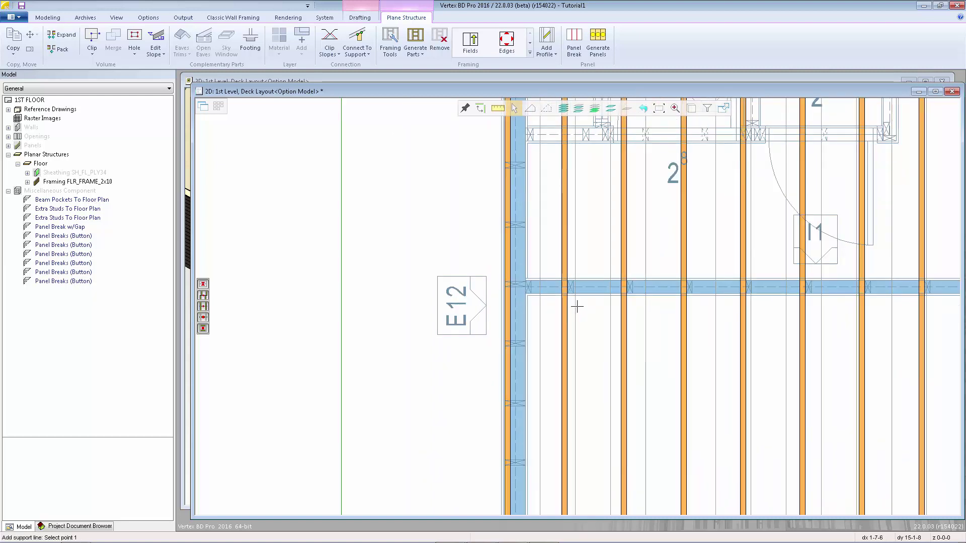
scroll(526, 290, "up", 3)
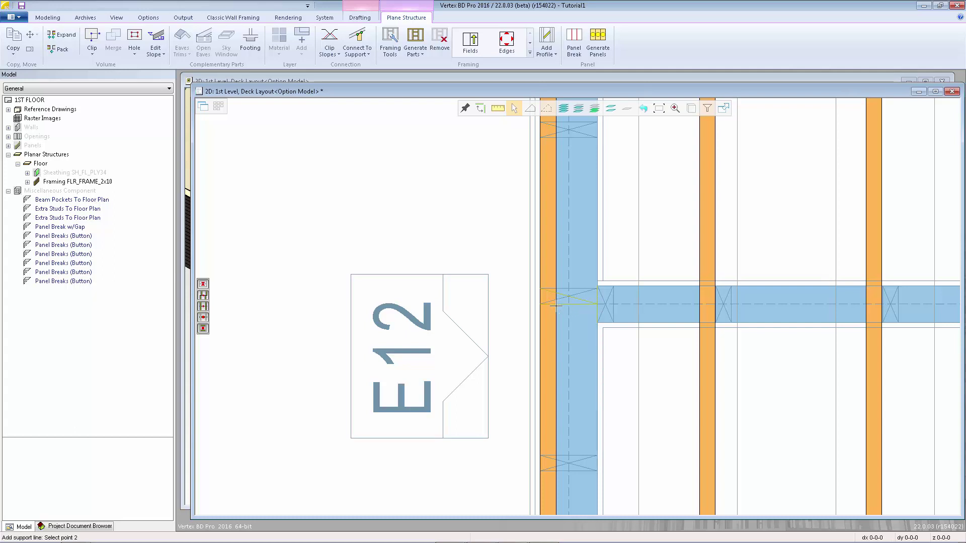
left_click(556, 305)
scroll(658, 326, "down", 5)
scroll(795, 314, "down", 2)
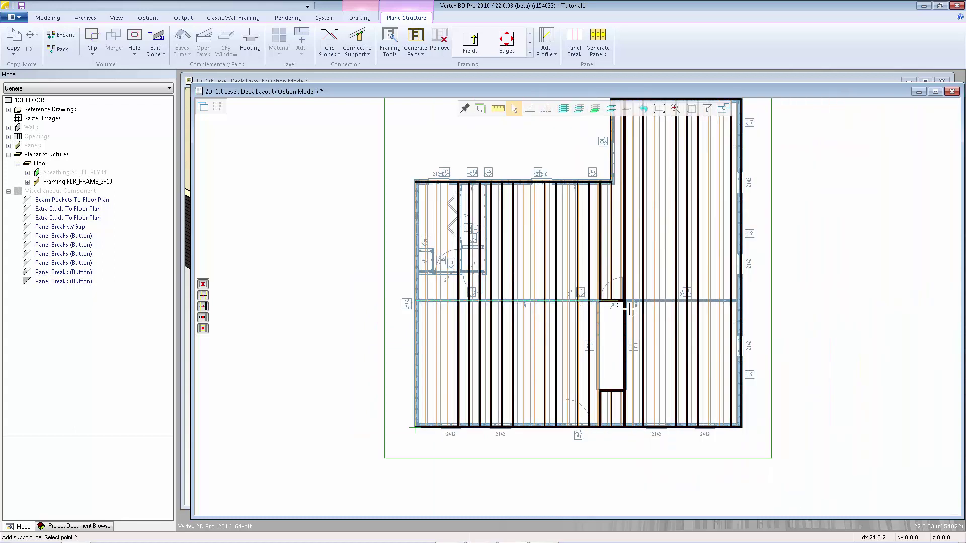
scroll(777, 289, "up", 6)
scroll(777, 289, "up", 4)
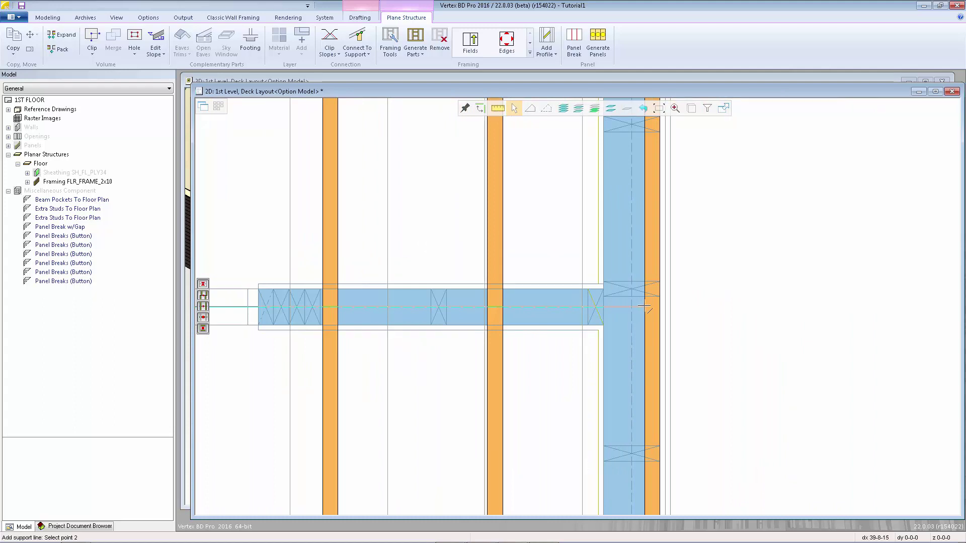
left_click(644, 306)
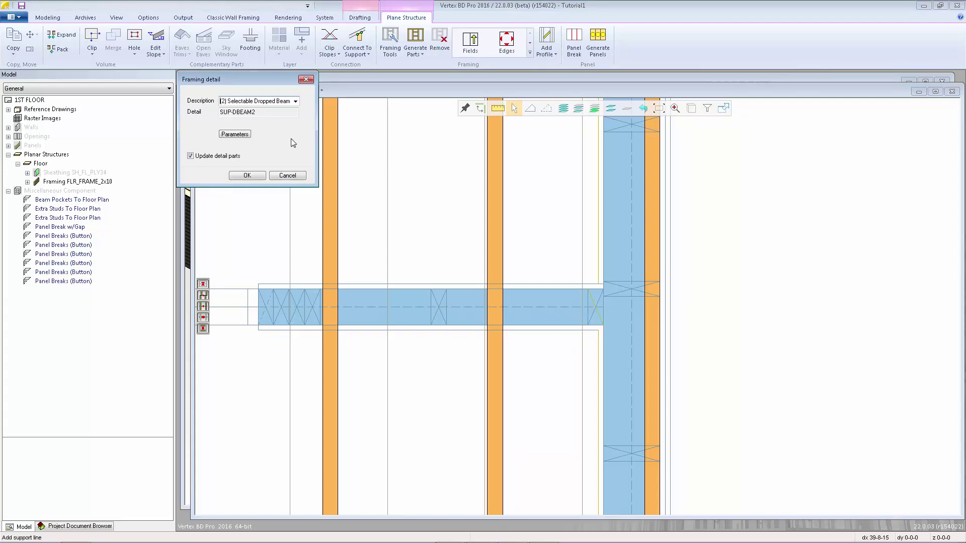
Make the support line a (3) Selectable Dropped Beams detail using 2x12 pieces
left_click(296, 102)
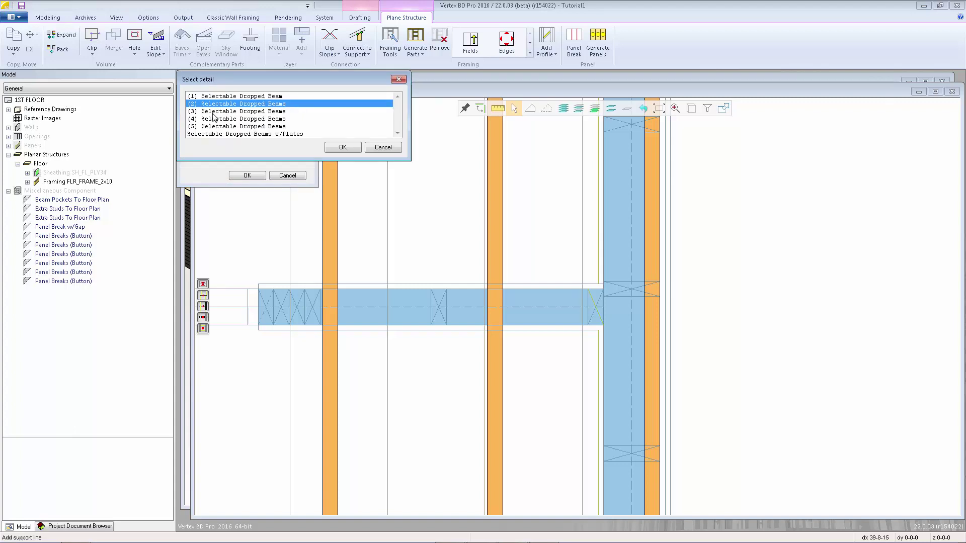
double_click(266, 112)
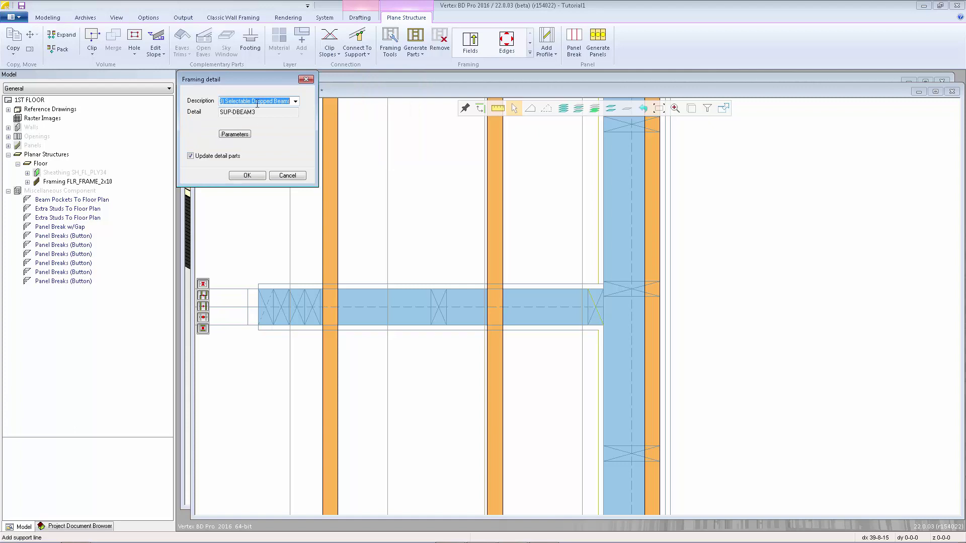
left_click(239, 137)
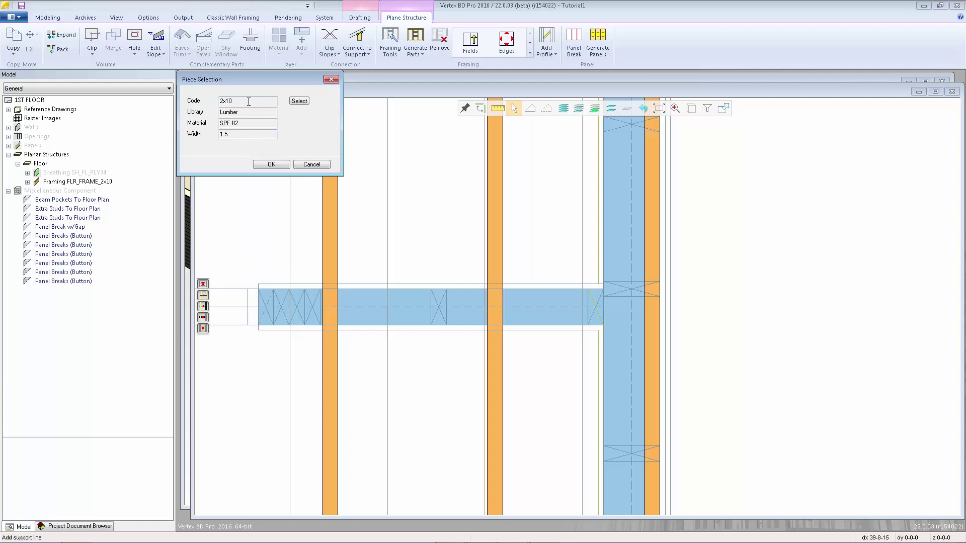
left_click(303, 103)
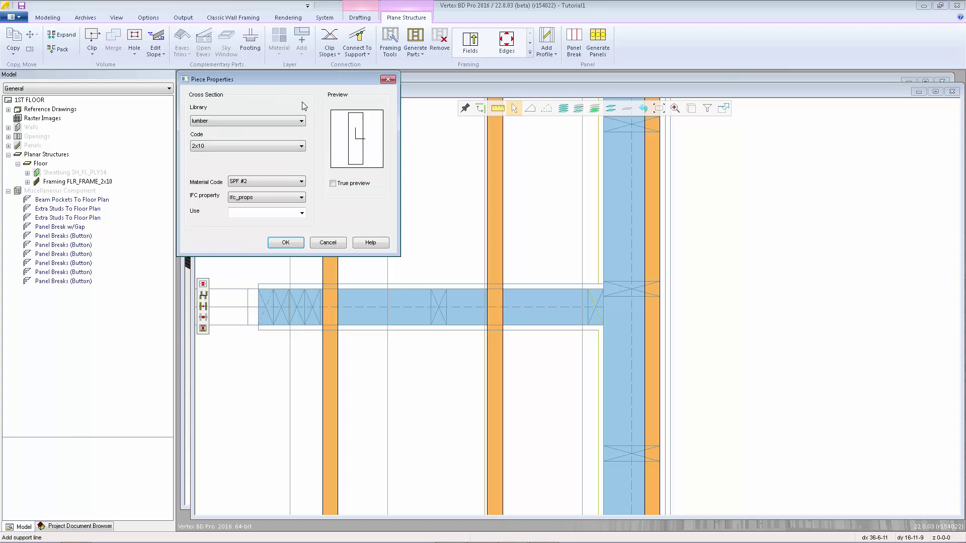
left_click(235, 146)
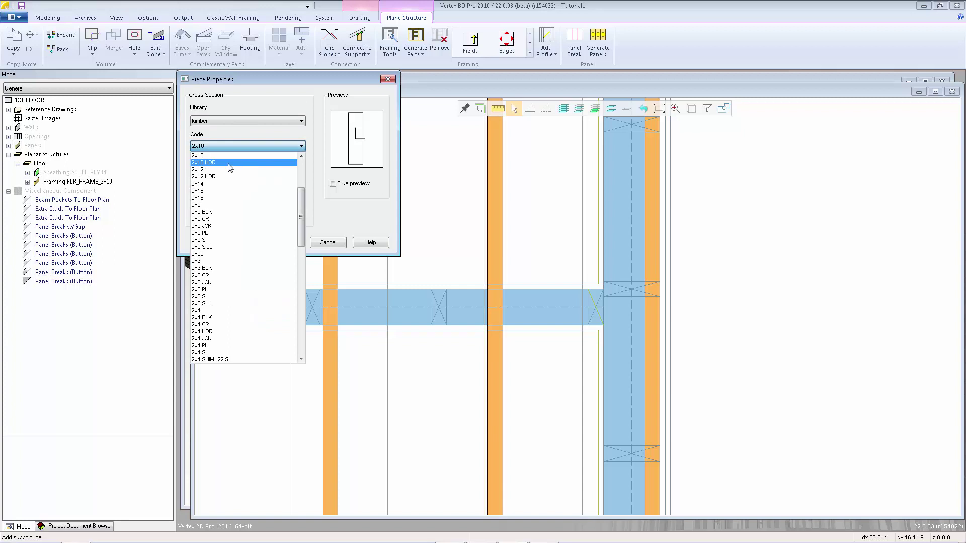
left_click(232, 170)
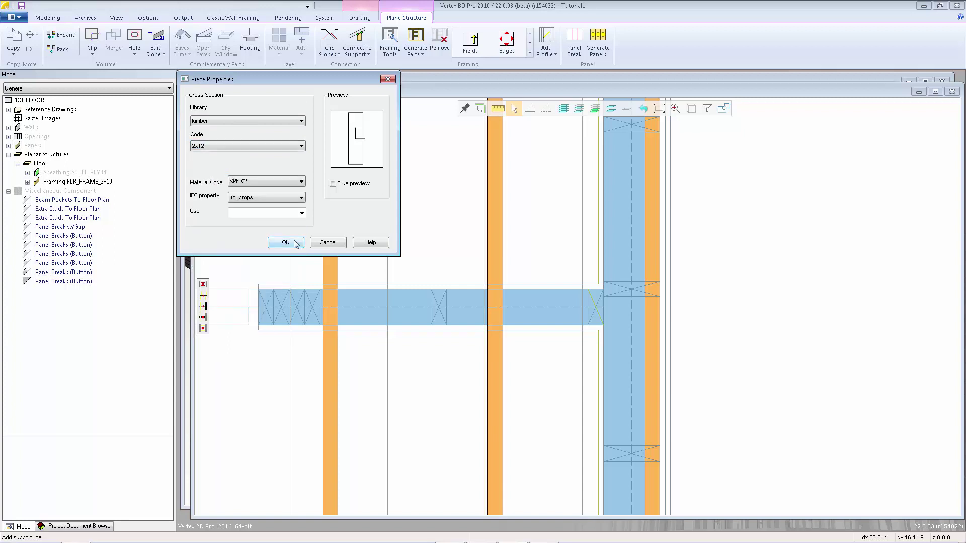
left_click(286, 242)
left_click(268, 167)
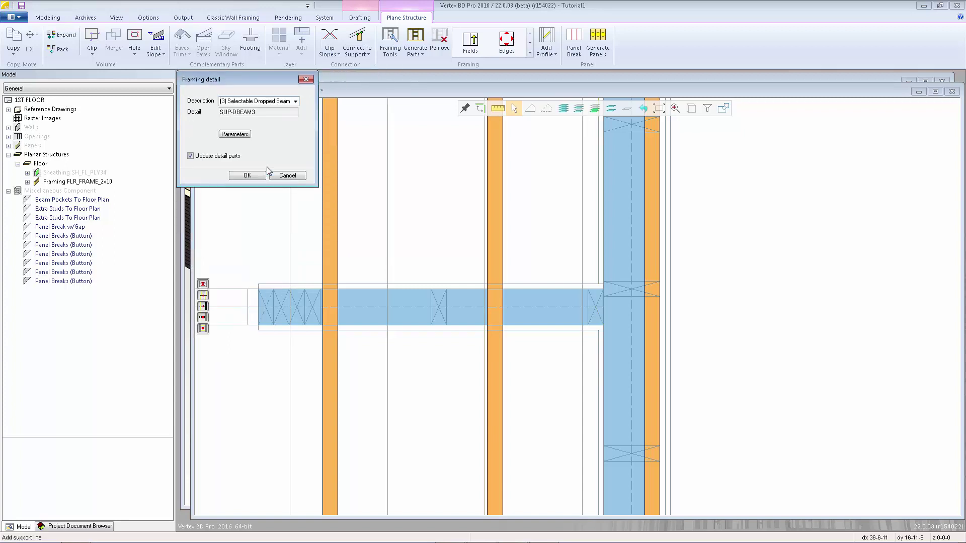
left_click(246, 175)
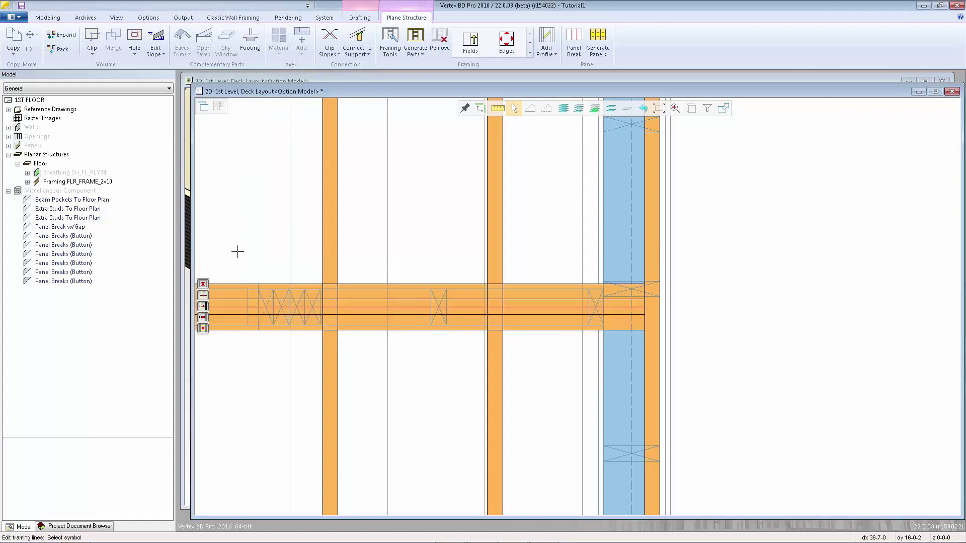
End the Edit Framing Lines command
scroll(553, 307, "down", 3)
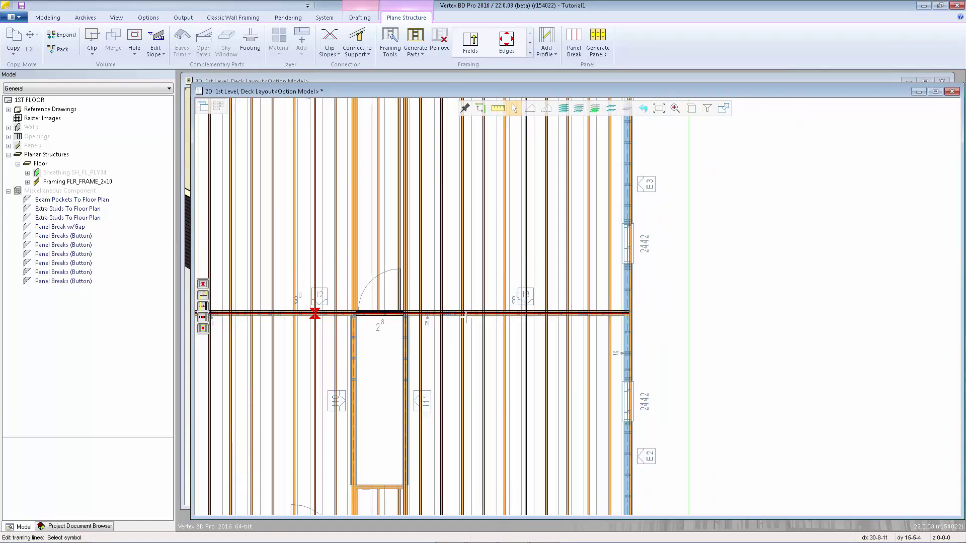
scroll(539, 312, "down", 2)
scroll(529, 306, "up", 2)
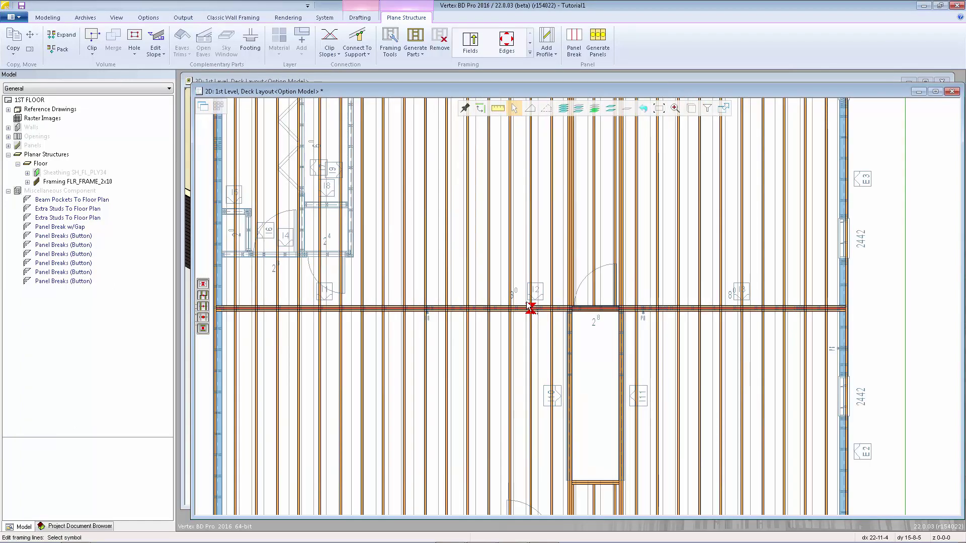
key("Escape")
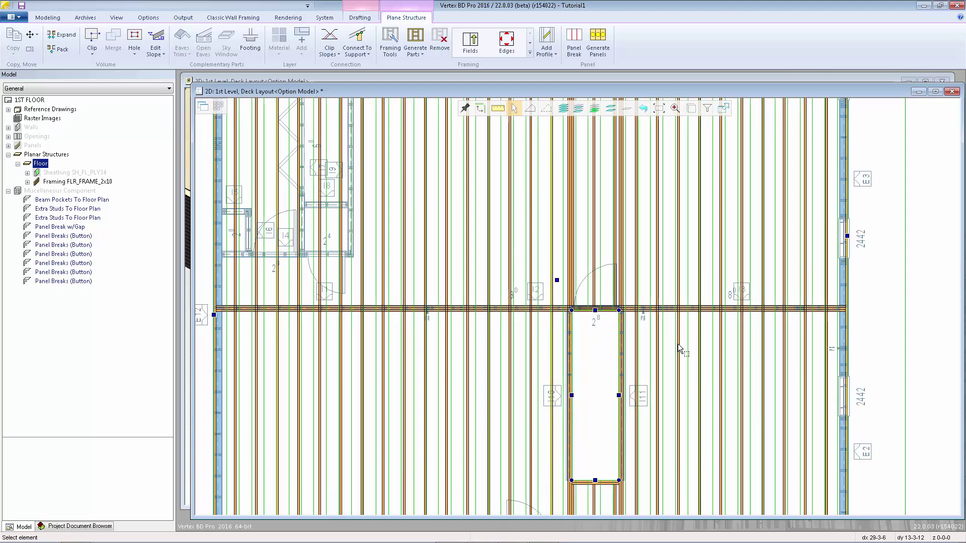
Switch to the 3D Deck Framing model and orbit to view beneath the deck
key("ctrl+Tab")
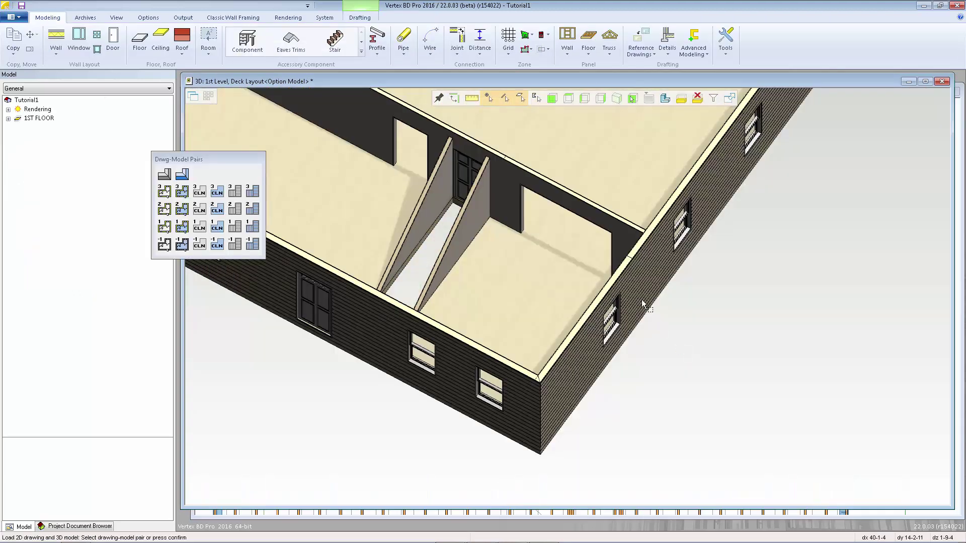
left_click(252, 228)
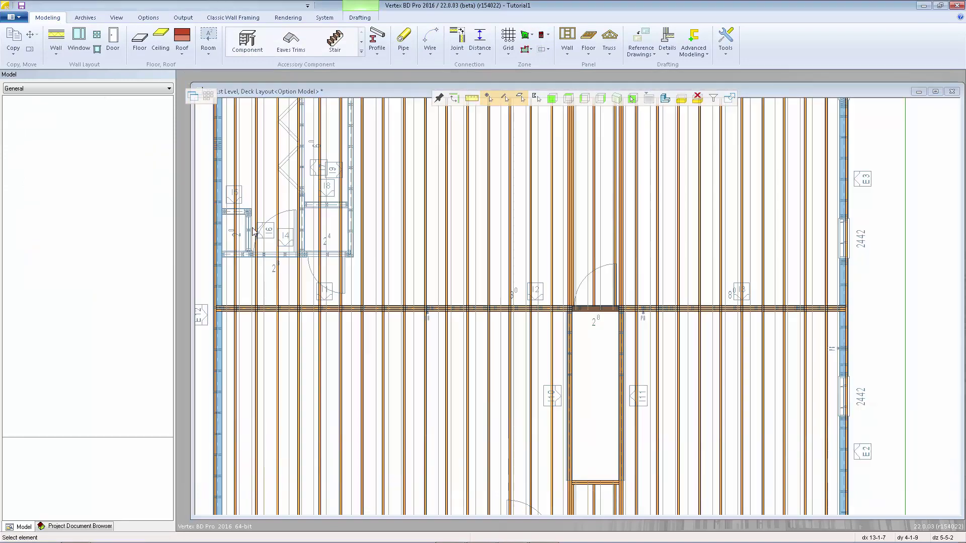
key("ctrl+Tab")
middle_click_drag(674, 392, 684, 462)
scroll(567, 295, "up", 5)
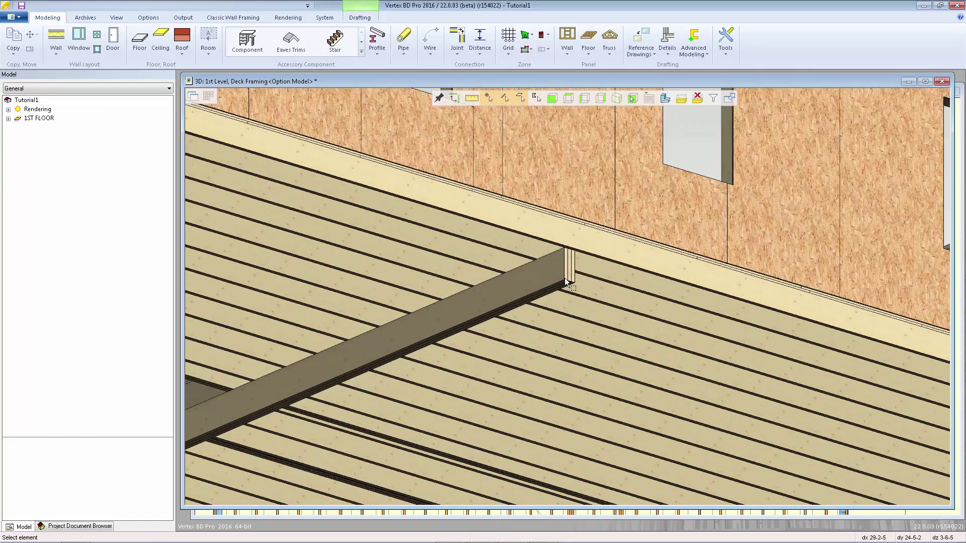
scroll(566, 285, "down", 3)
scroll(466, 315, "down", 3)
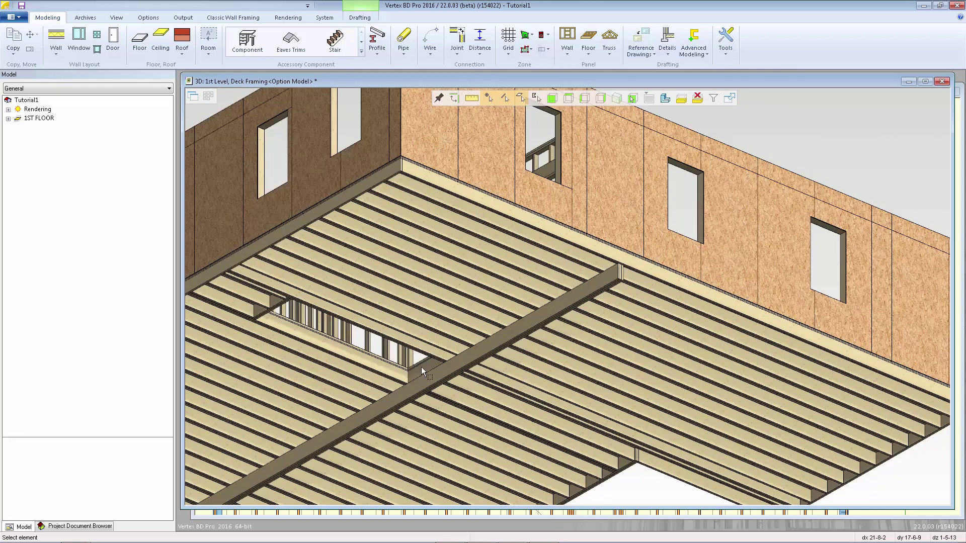
scroll(421, 371, "up", 2)
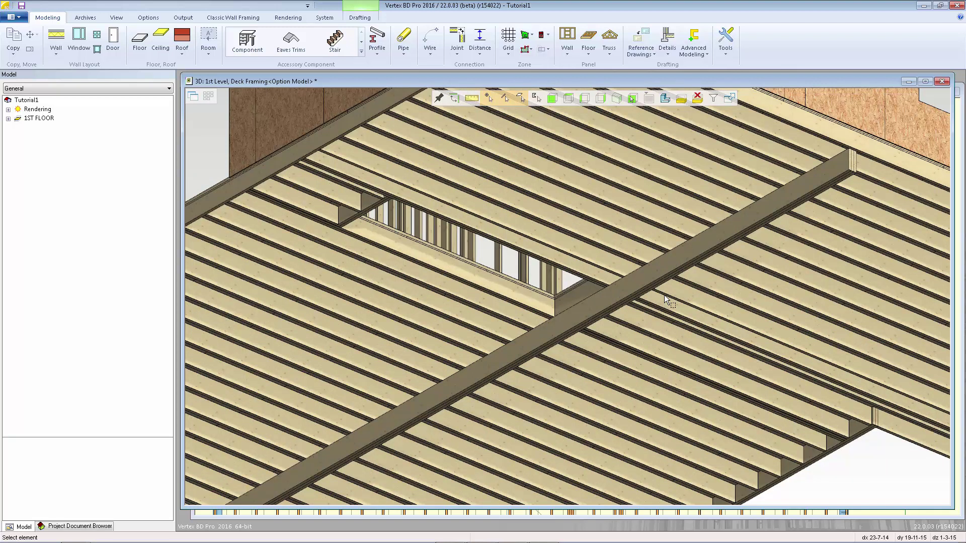
Change the dropped beam piece's cross section from 2x12 to 2x6 in Piece Properties
left_click(628, 283)
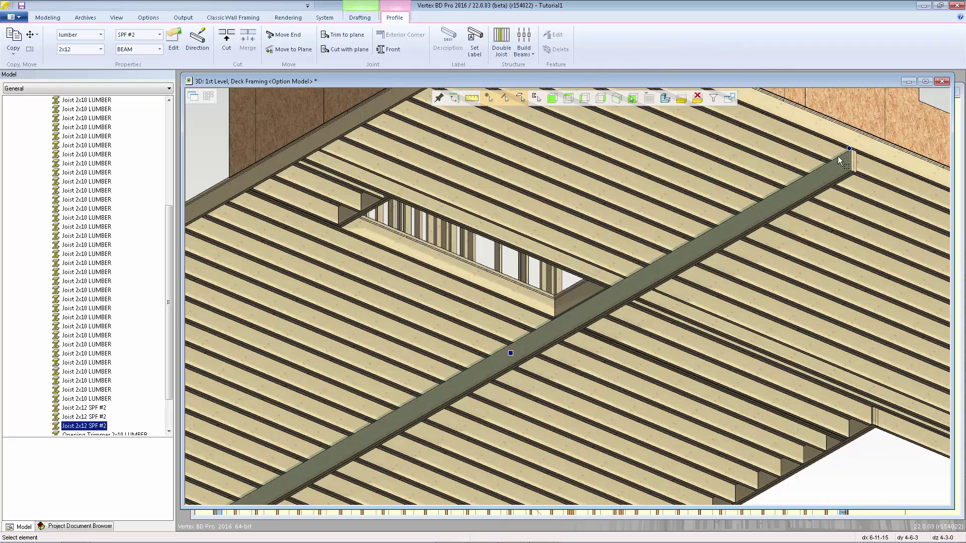
mouse_move(848, 150)
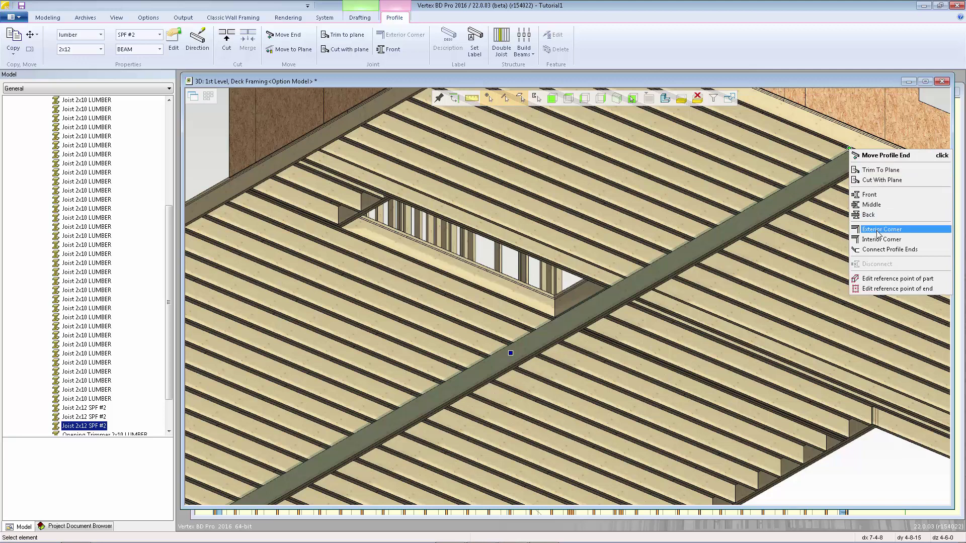
key("Escape")
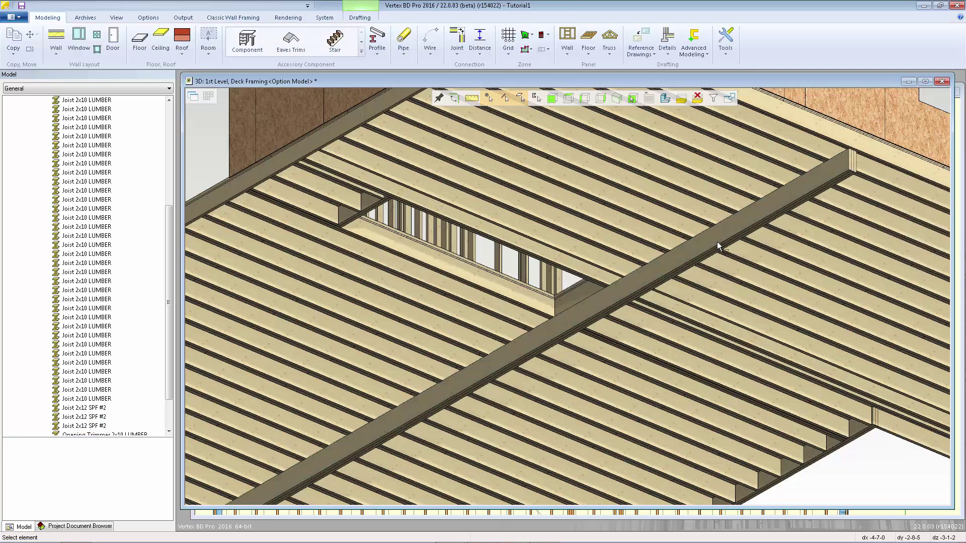
double_click(717, 243)
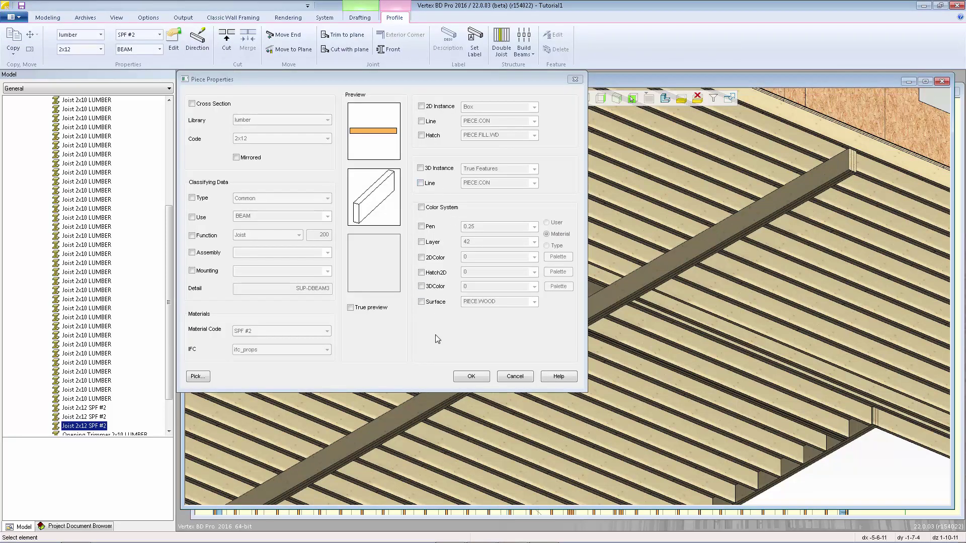
left_click(208, 107)
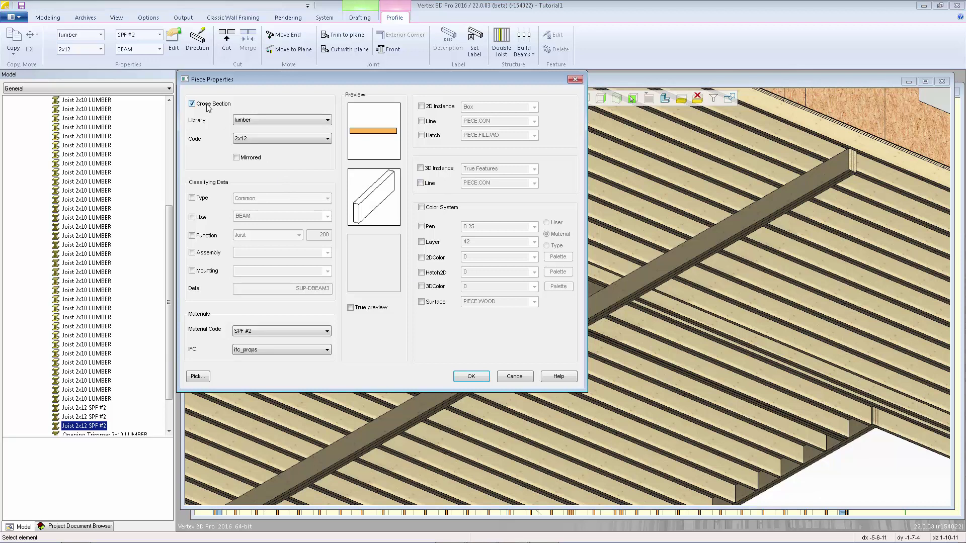
left_click(260, 139)
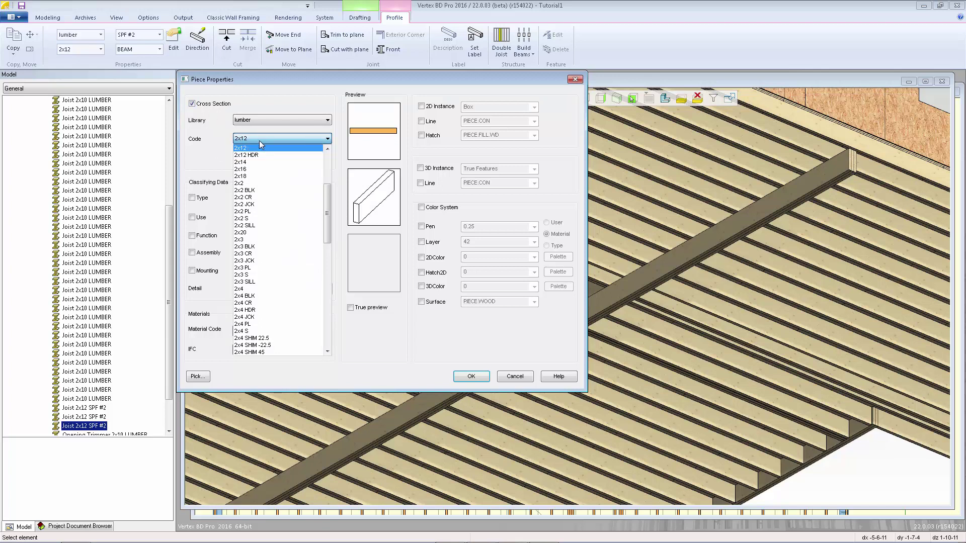
scroll(266, 203, "up", 1)
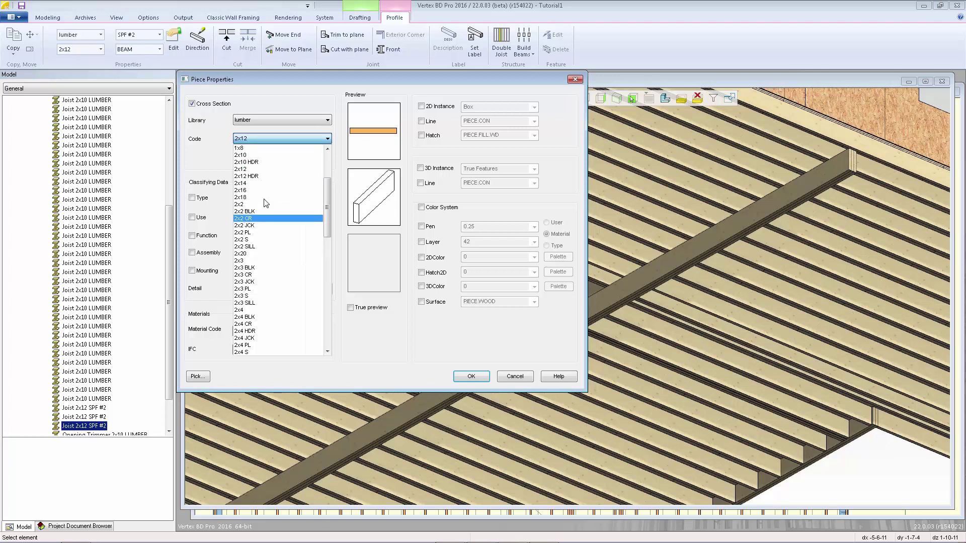
scroll(265, 202, "up", 1)
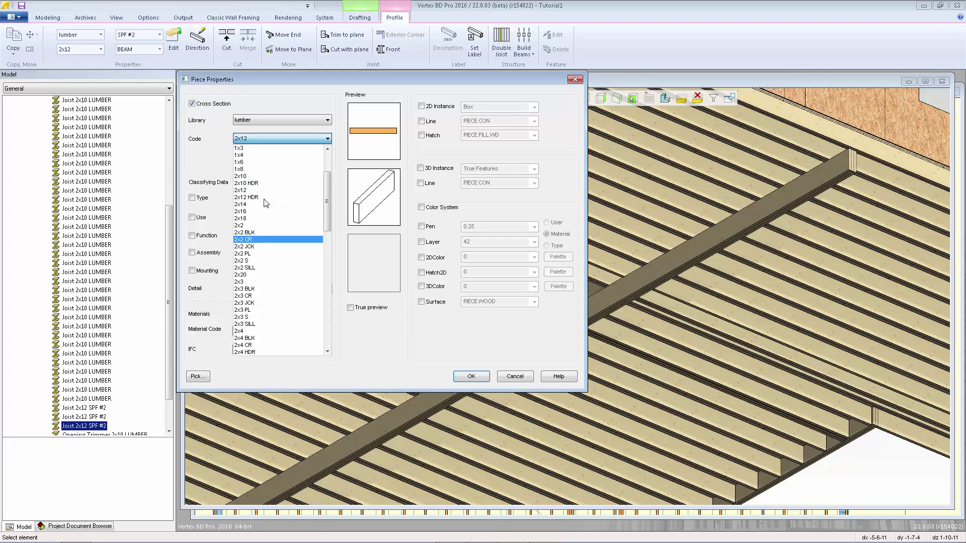
scroll(262, 241, "down", 1)
left_click(261, 328)
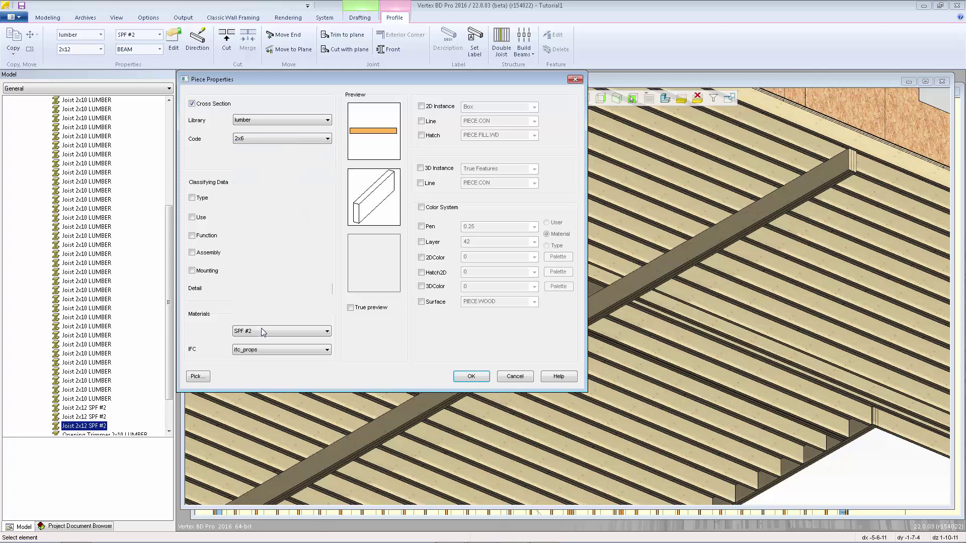
left_click(470, 376)
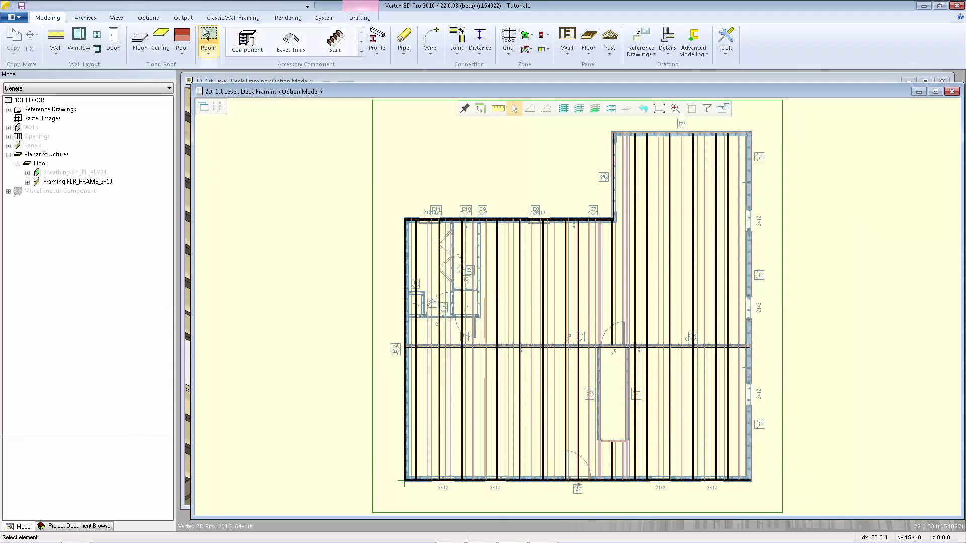
Start an Output > Schedule piece schedule for the FLOOR JOISTS group
left_click(190, 21)
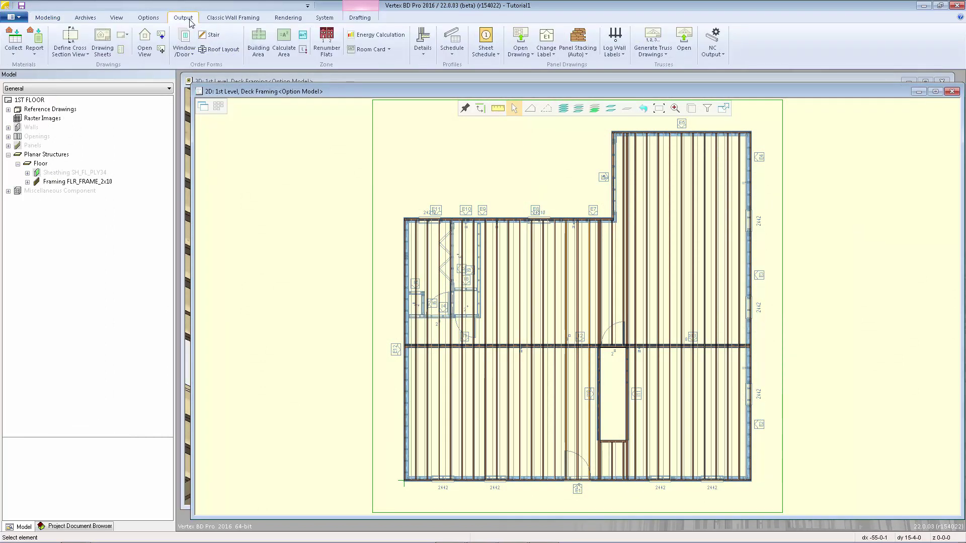
left_click(454, 44)
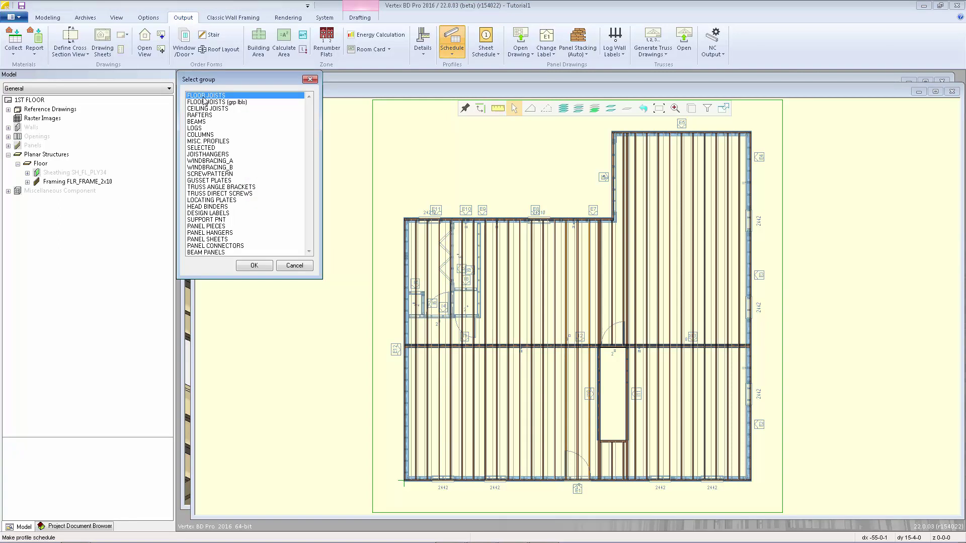
left_click(254, 265)
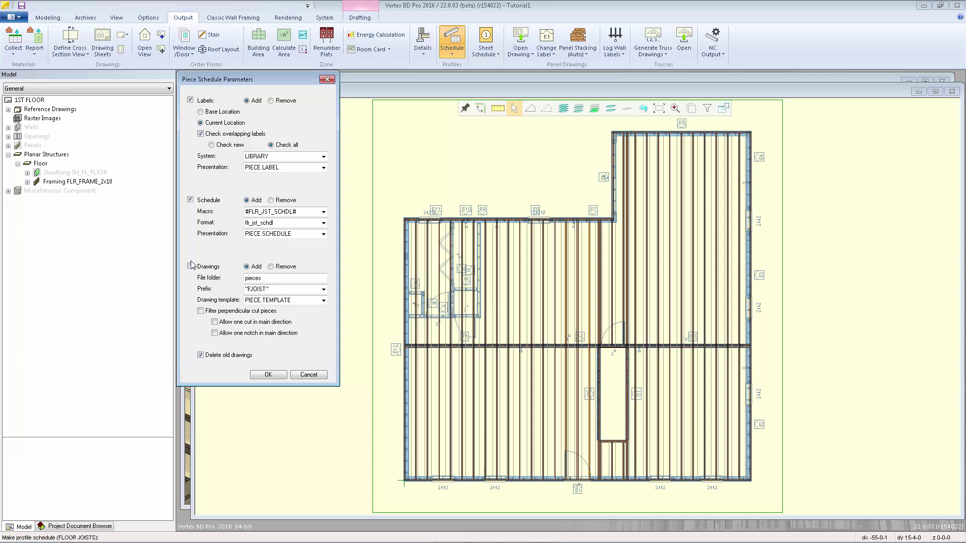
Accept the Piece Schedule Parameters to label the floor joists and position the schedule outline
left_click(268, 375)
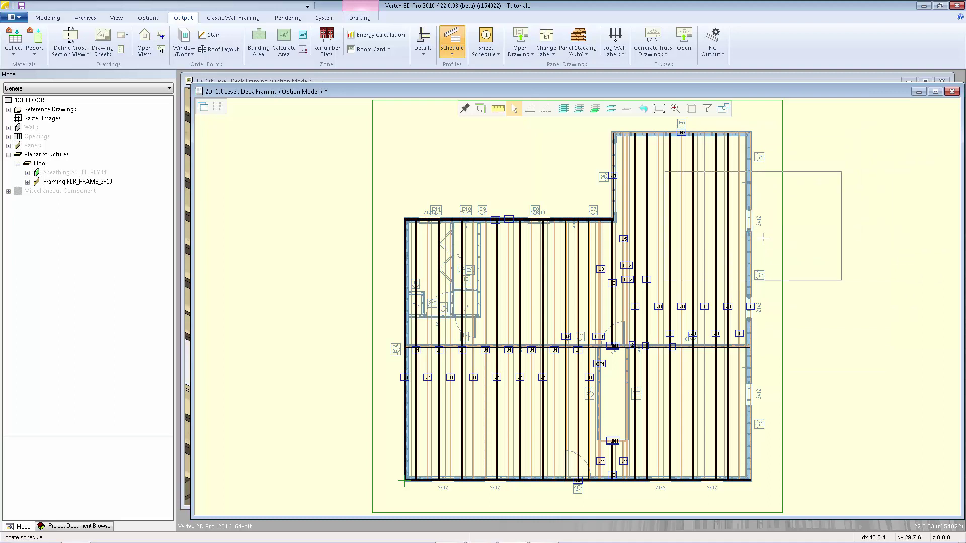
scroll(590, 294, "down", 2)
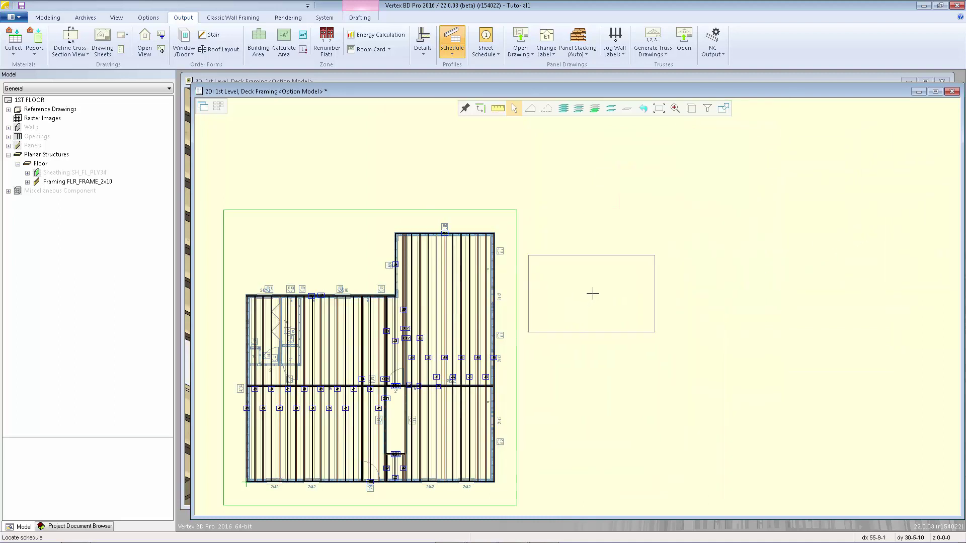
scroll(578, 303, "up", 2)
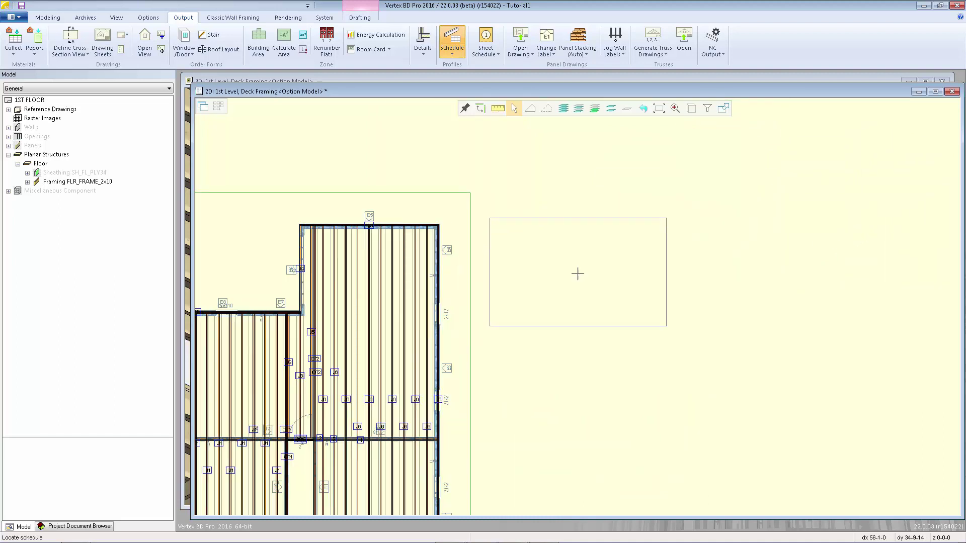